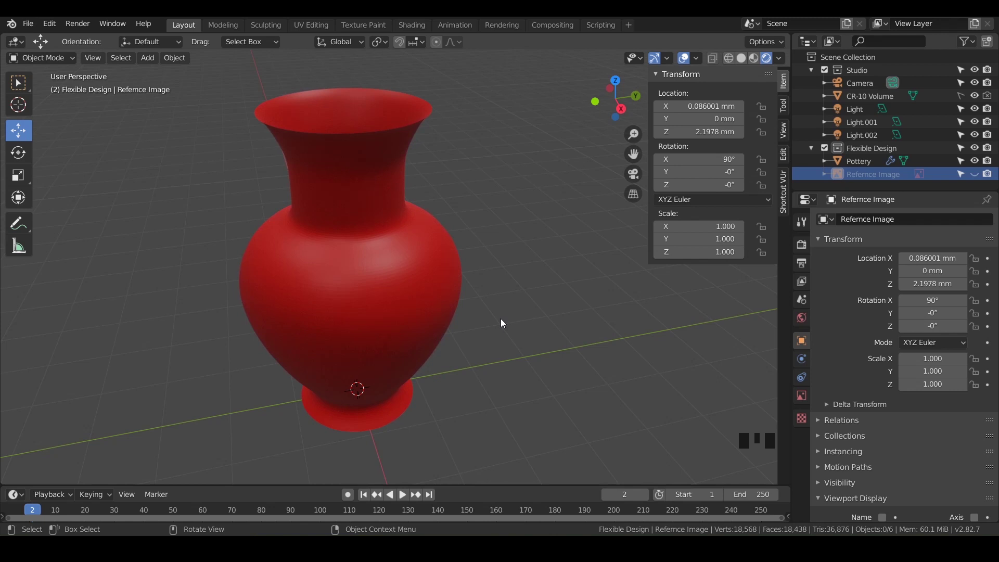
# Select the Pottery vase and zoom out until the CR-10 build volume surrounds it.
pyautogui.click(381, 292)
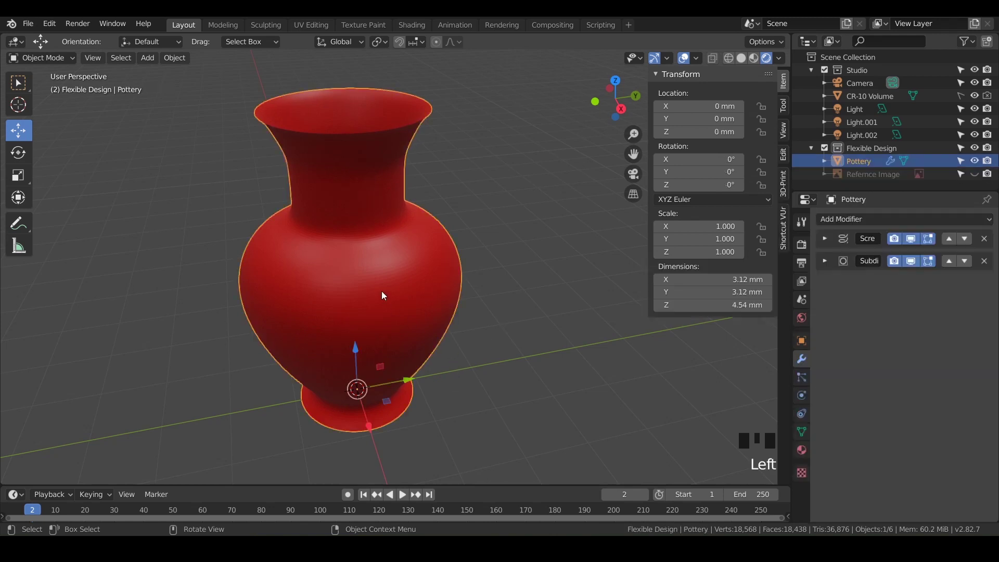
pyautogui.scroll(-9, 526, 304)
pyautogui.scroll(-15, 526, 306)
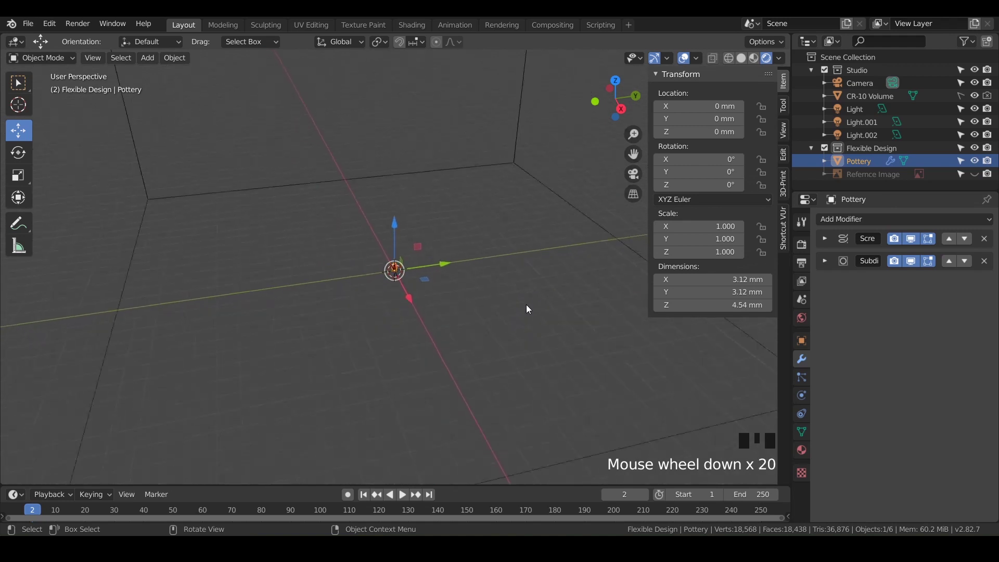
pyautogui.scroll(-1, 526, 304)
pyautogui.keyDown('shift'); pyautogui.moveTo(526, 304); pyautogui.dragTo(541, 412, button='middle'); pyautogui.keyUp('shift')
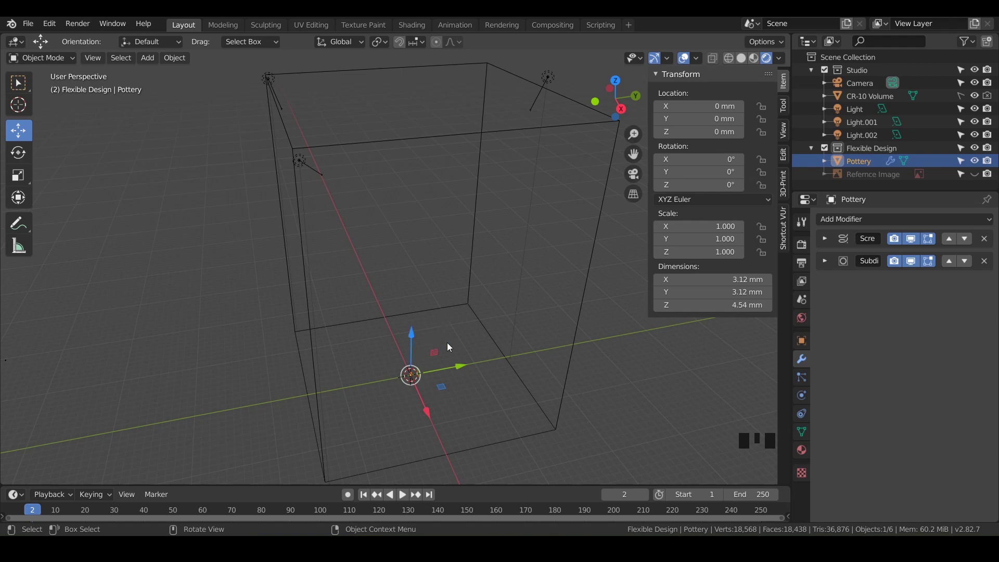
# Scale the Pottery vase up to 50 × 50 × 72.9 mm and recentre the view on it.
pyautogui.press('s')
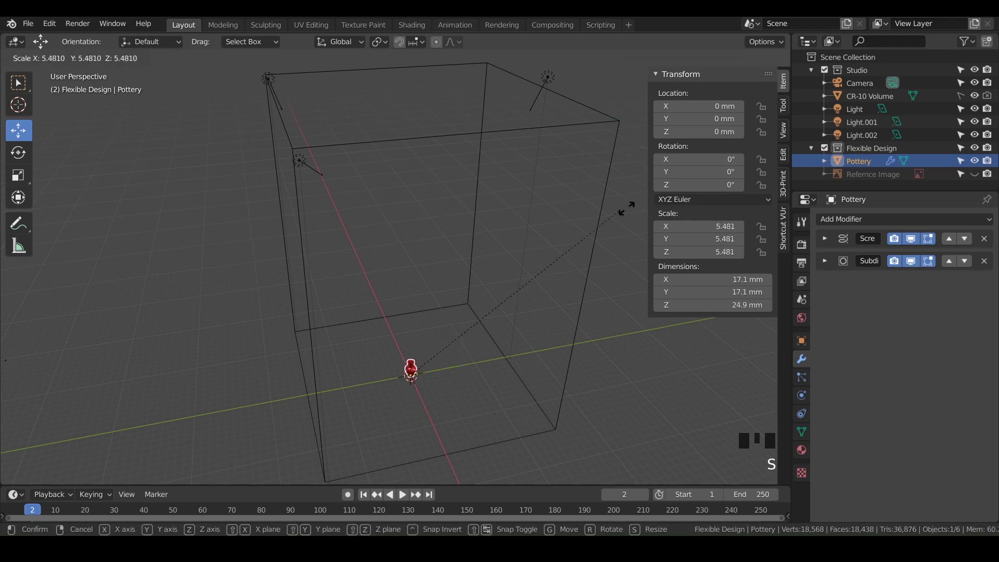
pyautogui.click(225, 378)
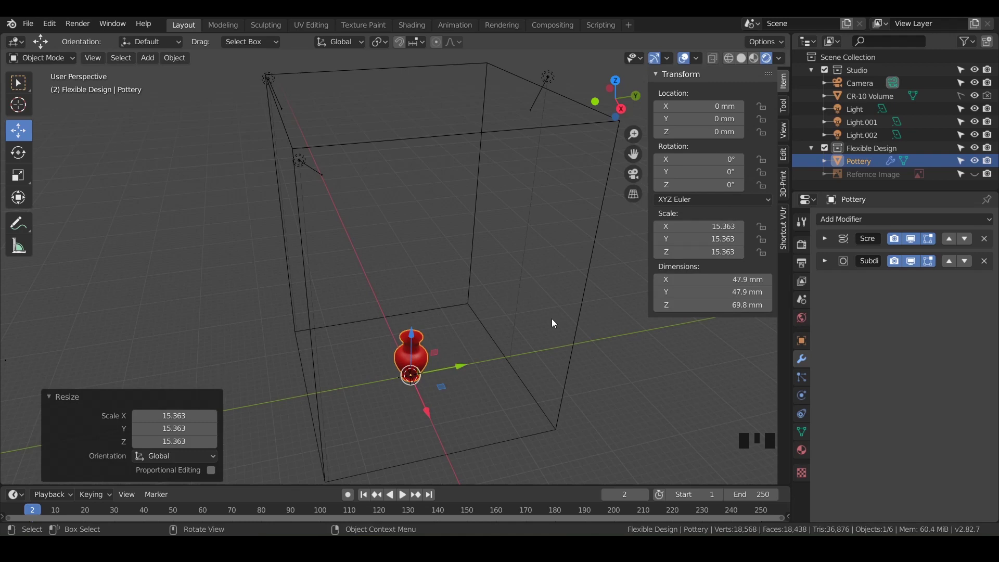
pyautogui.press('s')
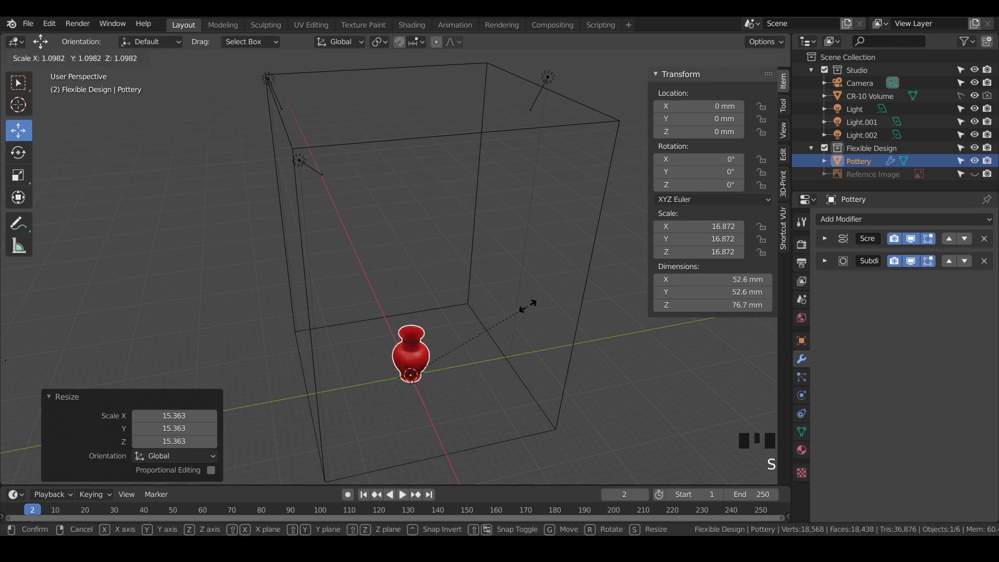
pyautogui.click(487, 332)
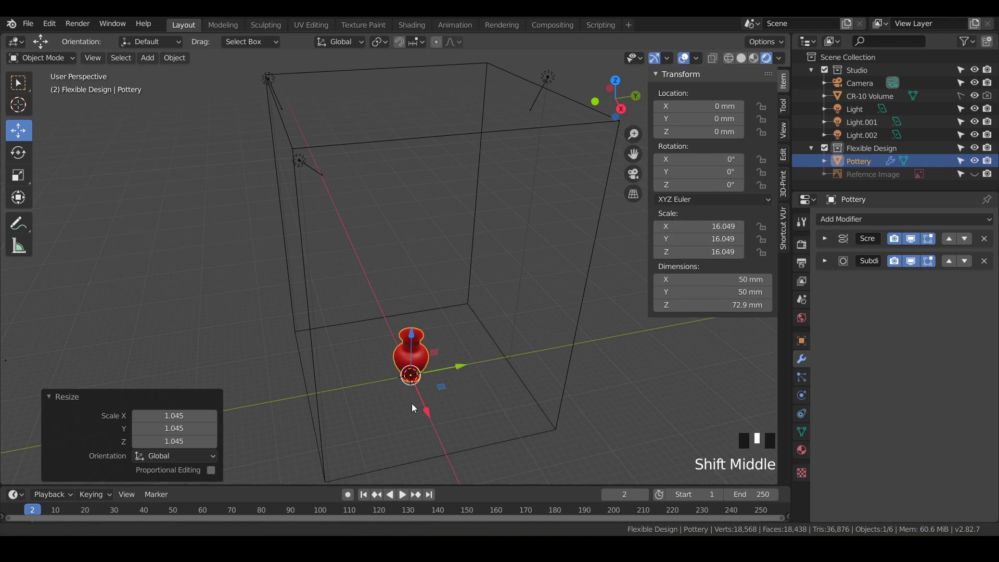
pyautogui.keyDown('shift'); pyautogui.moveTo(410, 403); pyautogui.dragTo(383, 263, button='middle'); pyautogui.keyUp('shift')
pyautogui.scroll(5, 407, 338)
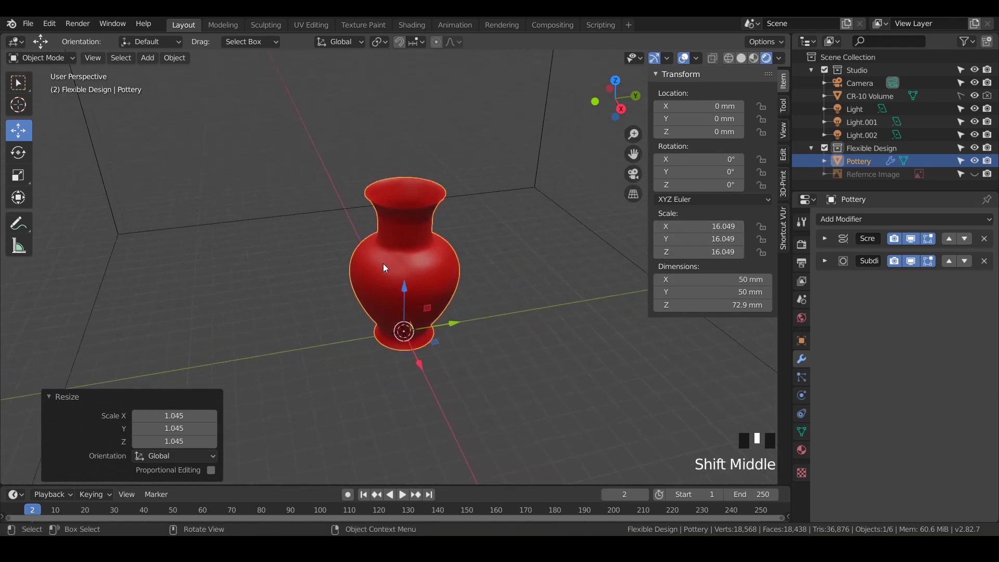
# Reselect the vase, move in close, and add a Solidify modifier from the Modifier properties.
pyautogui.click(501, 295)
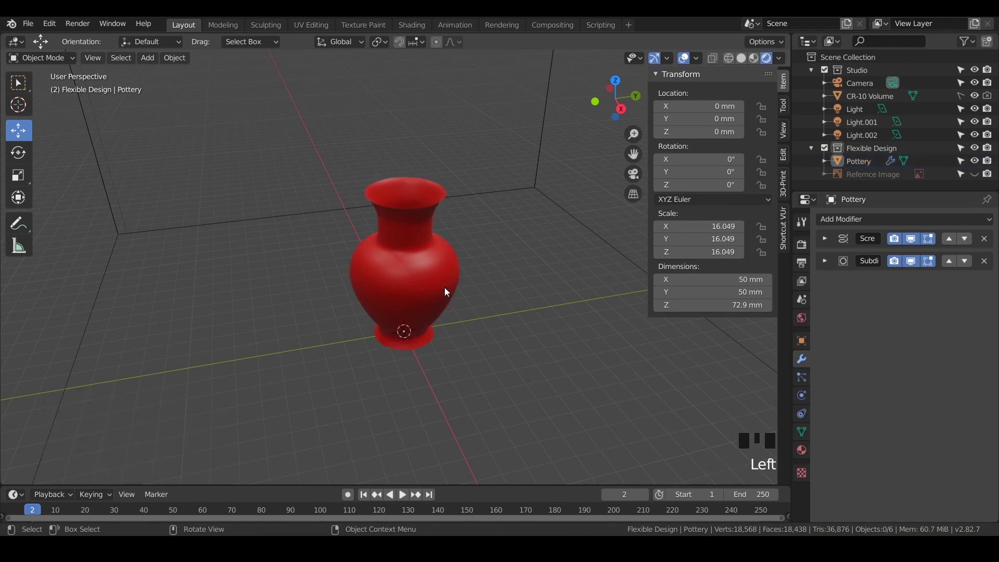
pyautogui.click(399, 276)
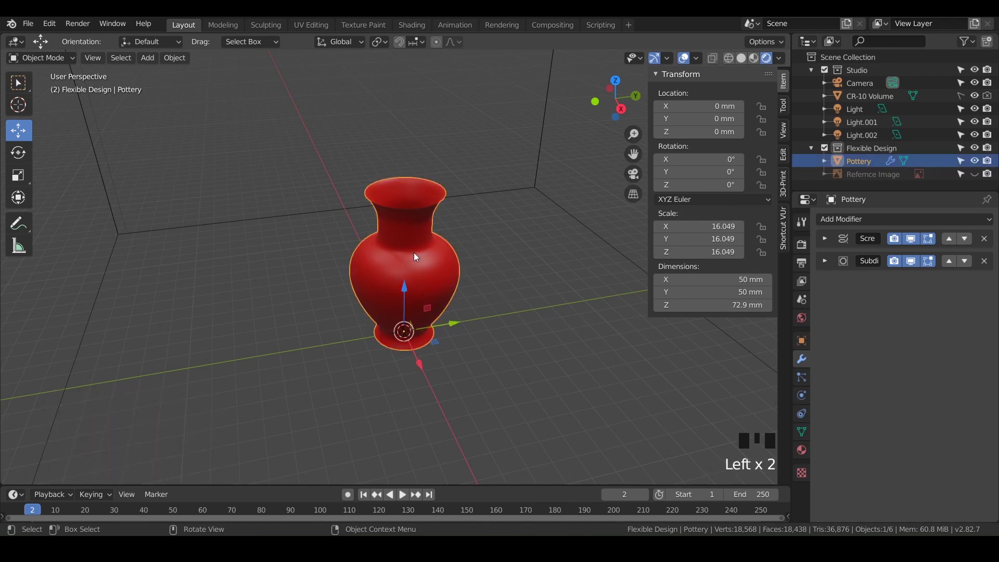
pyautogui.moveTo(415, 285); pyautogui.dragTo(398, 304, button='middle')
pyautogui.scroll(3, 410, 300)
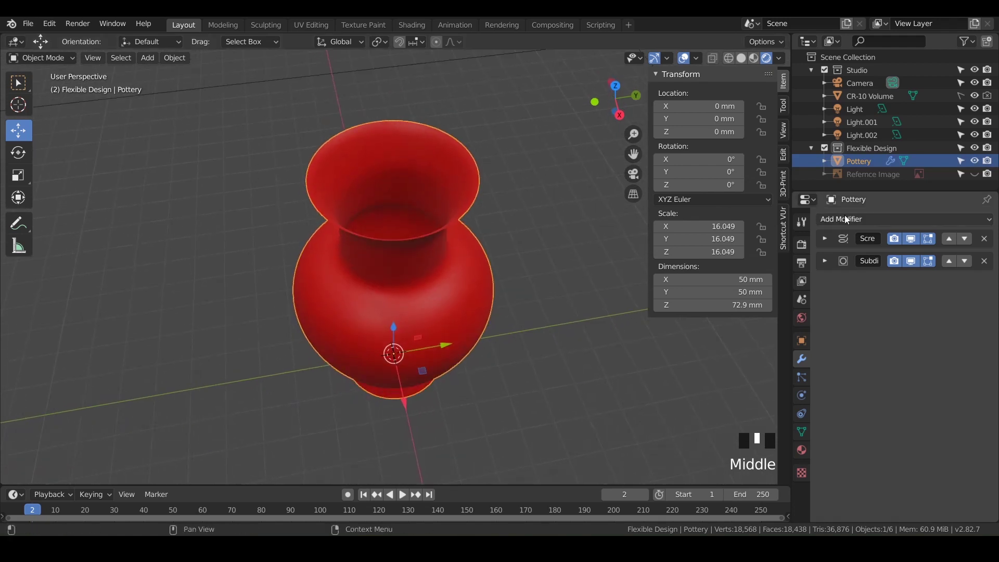
pyautogui.click(800, 363)
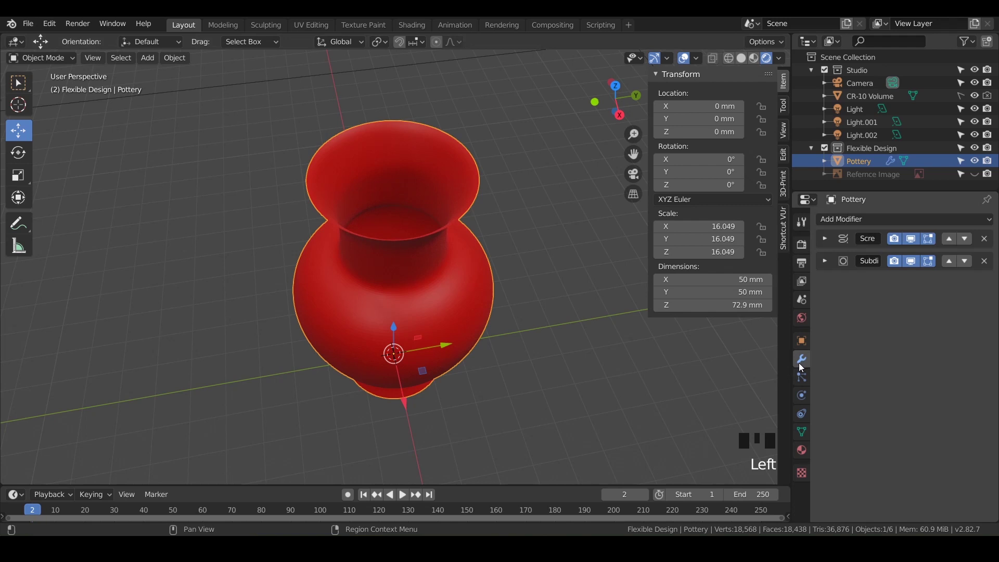
pyautogui.click(859, 219)
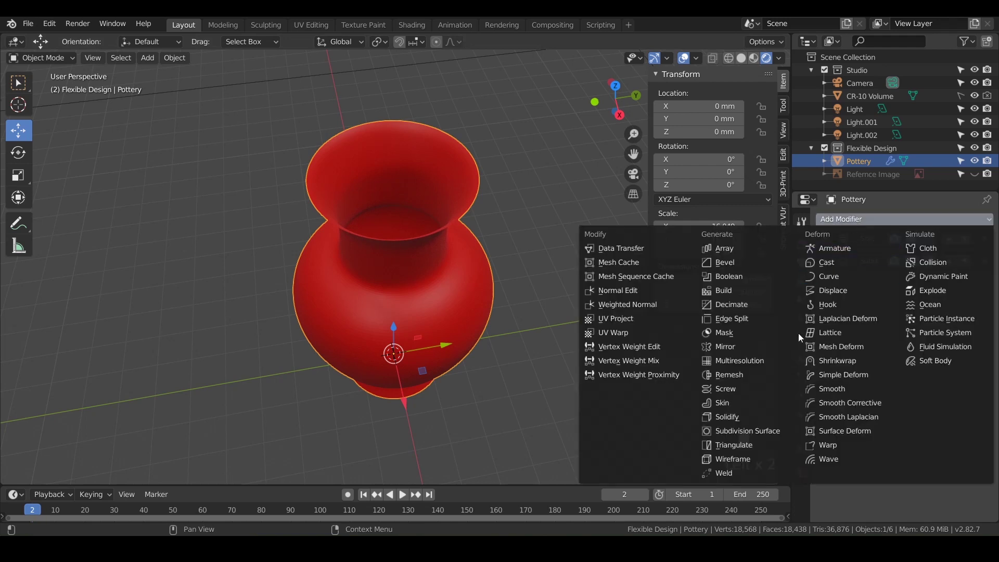
pyautogui.click(741, 416)
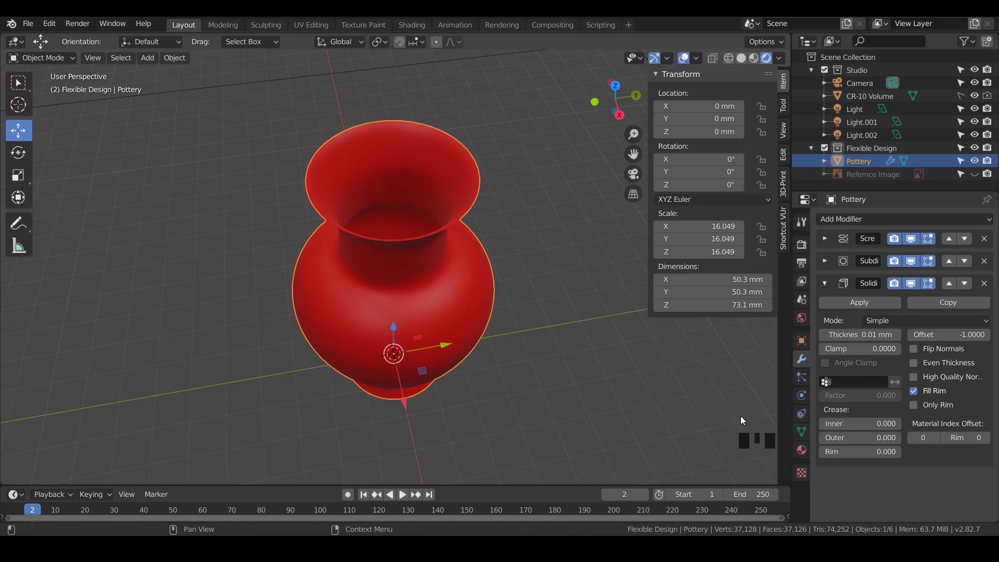
# Set the vase's Solidify thickness to 1 mm and view the result from below.
pyautogui.click(857, 334)
pyautogui.write('1')
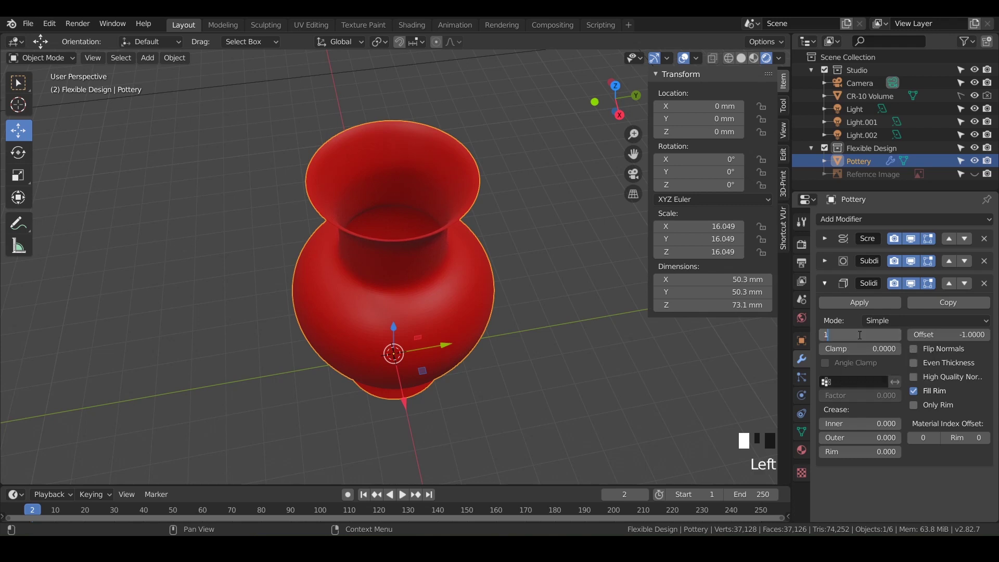
pyautogui.press('Return')
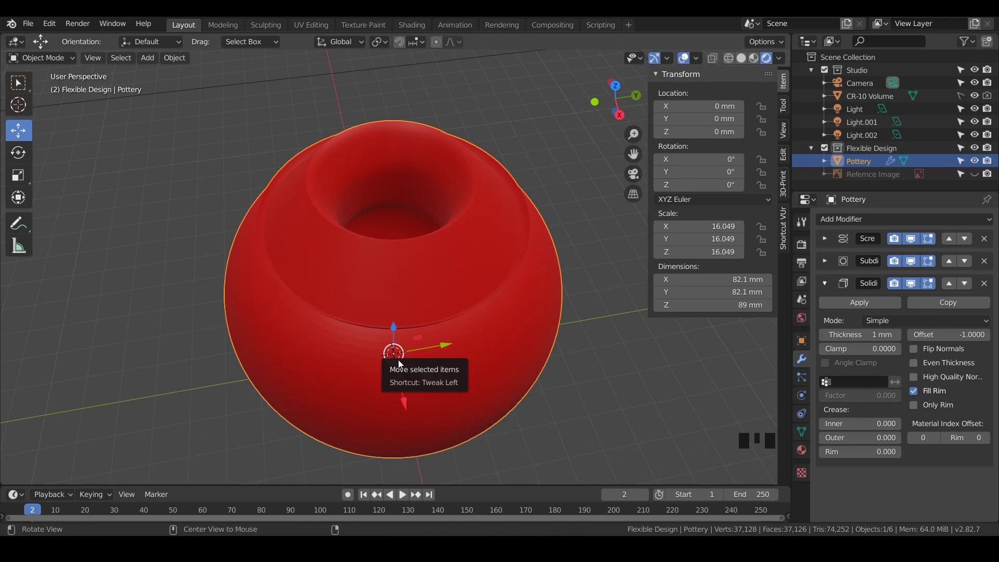
pyautogui.moveTo(385, 356)
pyautogui.mouseDown(button='middle')
pyautogui.moveTo(333, 284)
pyautogui.moveTo(329, 244)
pyautogui.moveTo(367, 288)
pyautogui.moveTo(374, 357)
pyautogui.moveTo(437, 331)
pyautogui.moveTo(402, 329)
pyautogui.moveTo(392, 351)
pyautogui.mouseUp(button='middle')
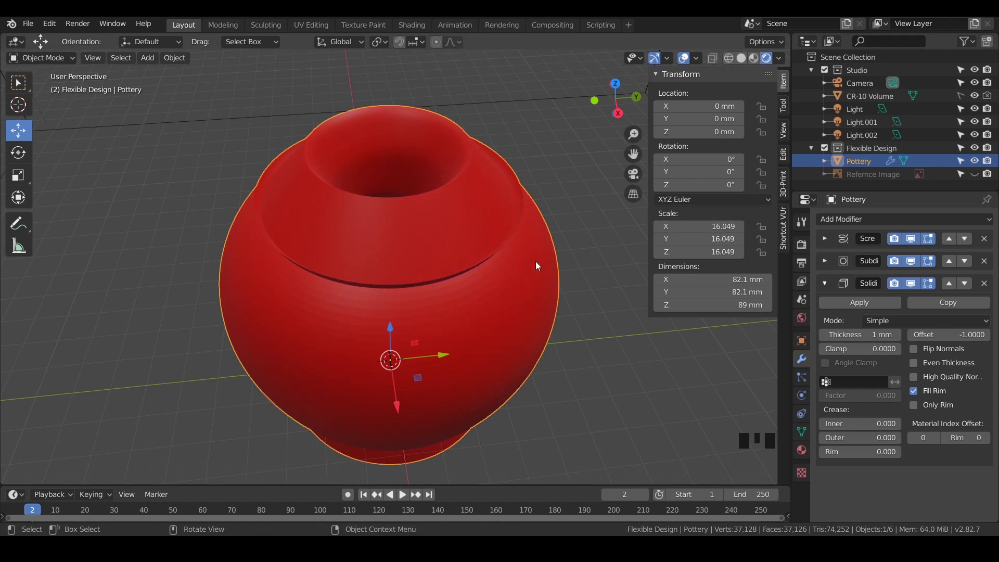
# Apply the vase's scale so it reads 1.000 at 52 × 52 × 73.9 mm, keeping the 1 mm shell.
pyautogui.click(380, 299)
pyautogui.hotkey('ctrl', 'a')
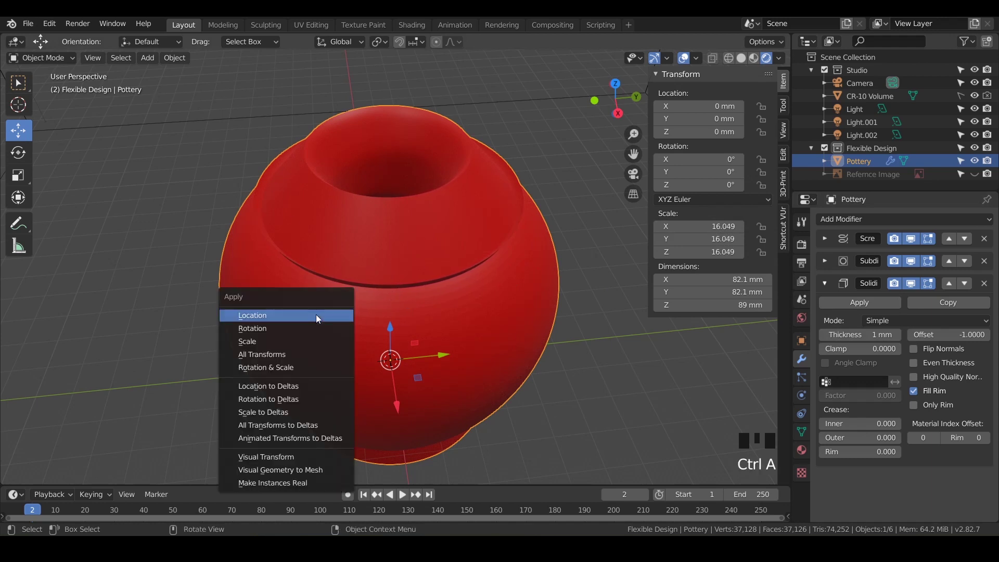
pyautogui.click(264, 343)
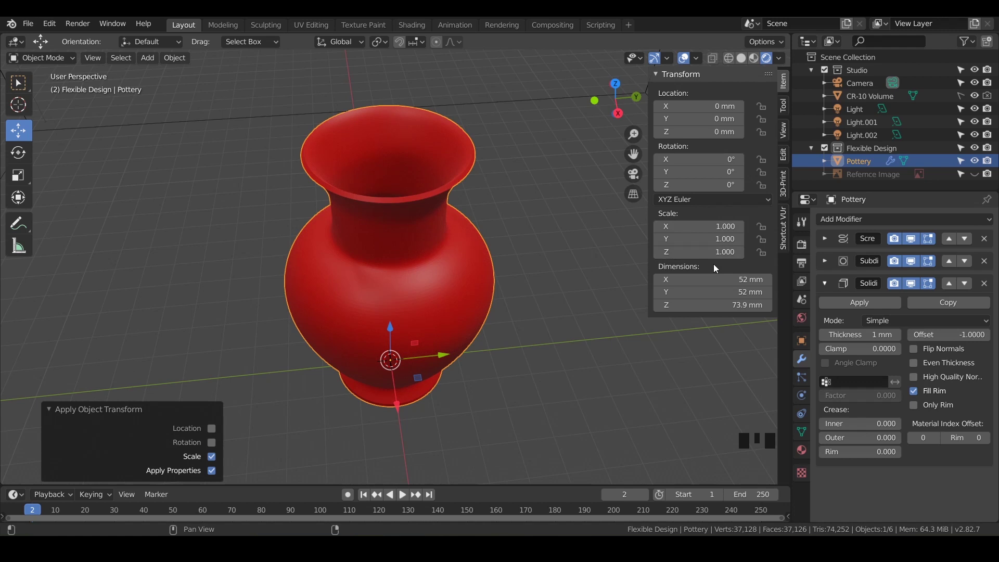
pyautogui.moveTo(367, 211); pyautogui.dragTo(382, 315, button='middle')
pyautogui.scroll(2, 368, 238)
pyautogui.scroll(1, 380, 256)
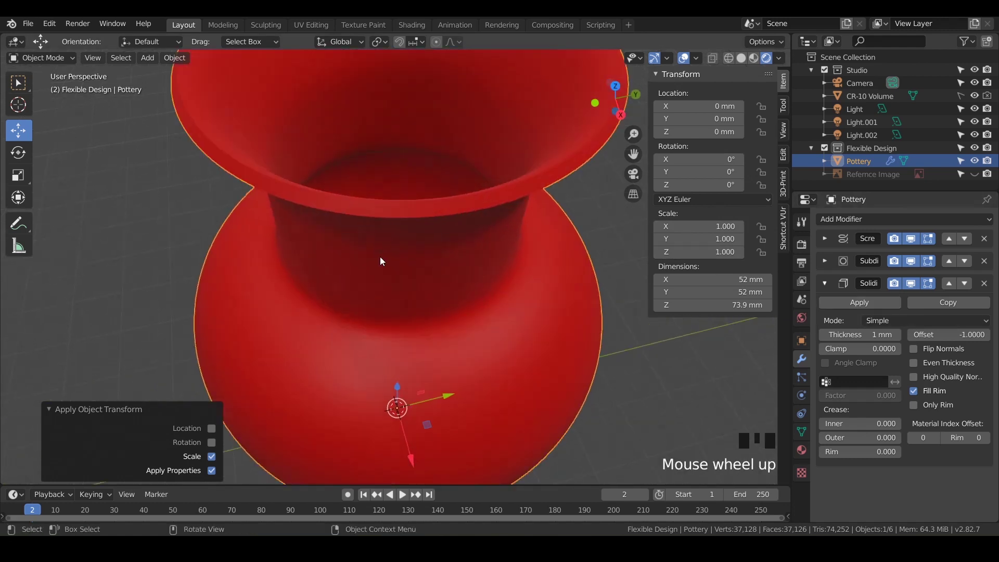
pyautogui.keyDown('shift'); pyautogui.moveTo(379, 256); pyautogui.dragTo(333, 288, button='middle'); pyautogui.keyUp('shift')
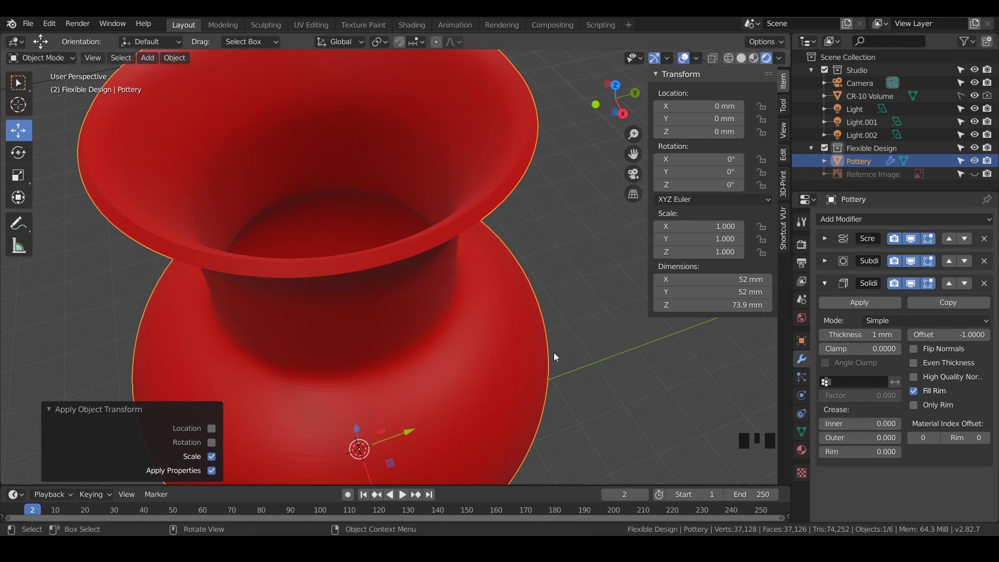
pyautogui.keyDown('shift'); pyautogui.moveTo(519, 345); pyautogui.dragTo(597, 330, button='middle'); pyautogui.keyUp('shift')
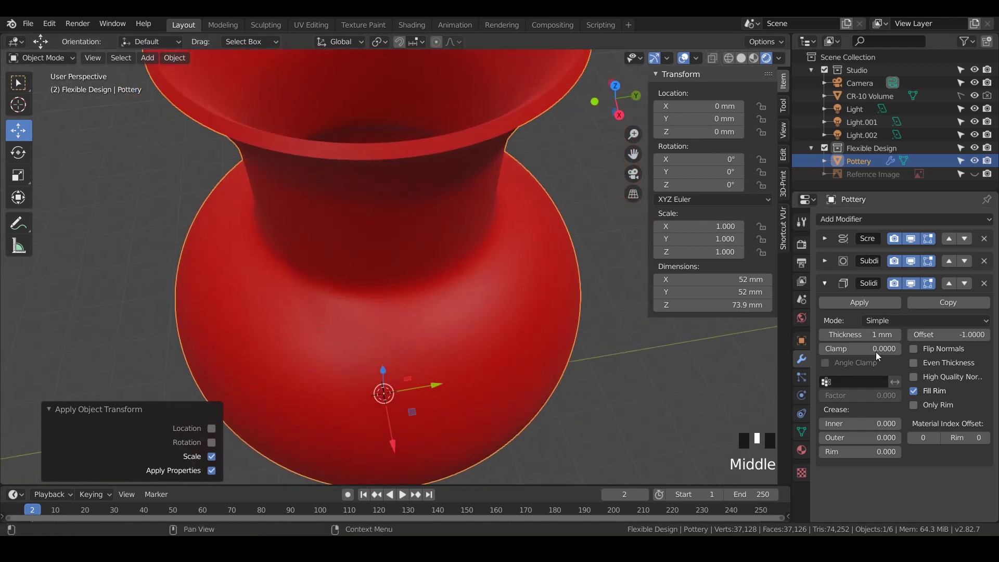
# Reduce the Solidify thickness to 0.5 mm.
pyautogui.click(878, 336)
pyautogui.write('0.5')
pyautogui.press('Return')
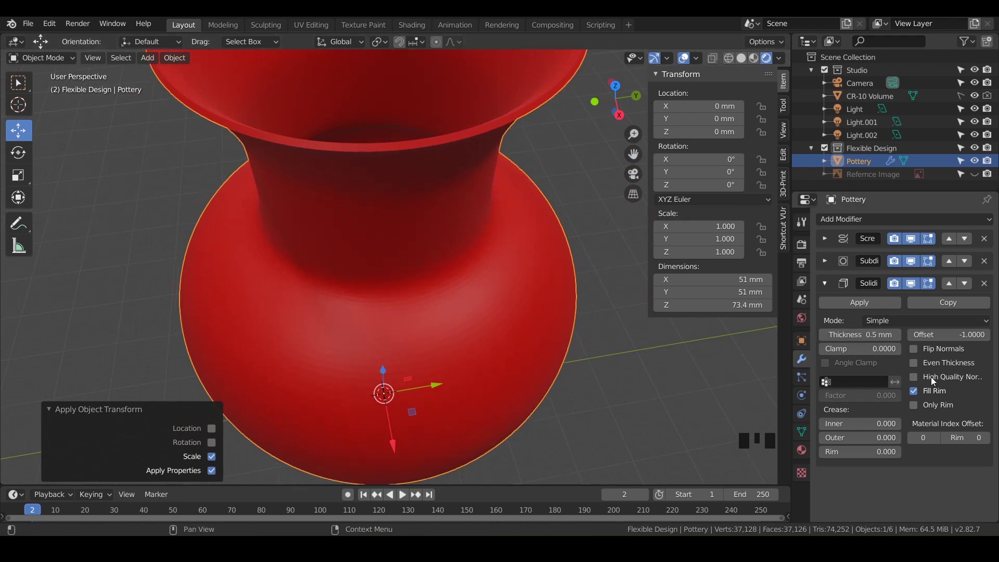
pyautogui.moveTo(576, 457); pyautogui.dragTo(504, 333, button='middle')
pyautogui.scroll(3, 559, 367)
# Zoom to the pot's base in front orthographic view and toggle Even Thickness to compare the rim.
pyautogui.press('KP_1')
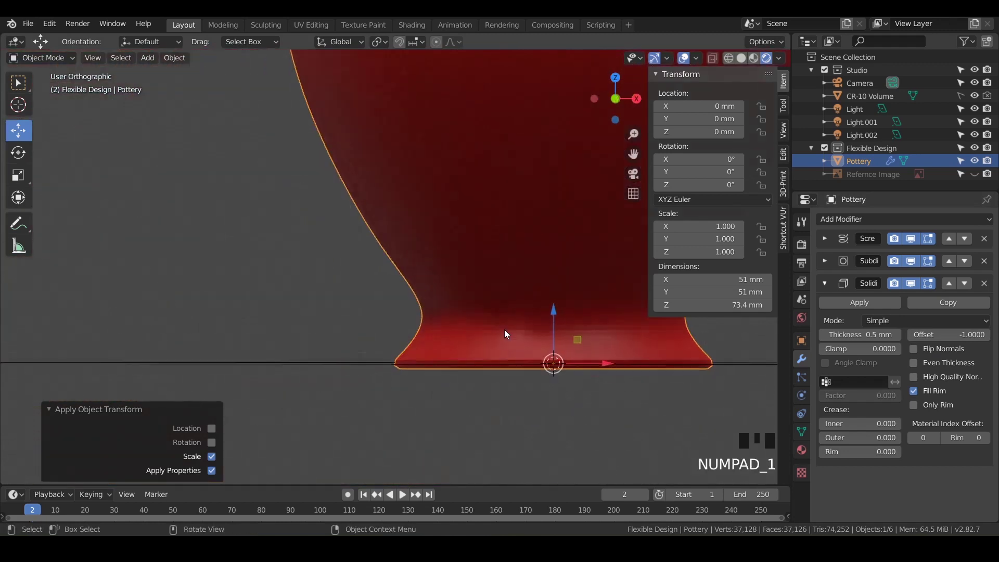
pyautogui.keyDown('shift'); pyautogui.moveTo(482, 369); pyautogui.dragTo(284, 316, button='middle'); pyautogui.keyUp('shift')
pyautogui.scroll(2, 475, 328)
pyautogui.keyDown('shift'); pyautogui.moveTo(475, 328); pyautogui.dragTo(394, 274, button='middle'); pyautogui.keyUp('shift')
pyautogui.scroll(3, 416, 299)
pyautogui.scroll(4, 394, 274)
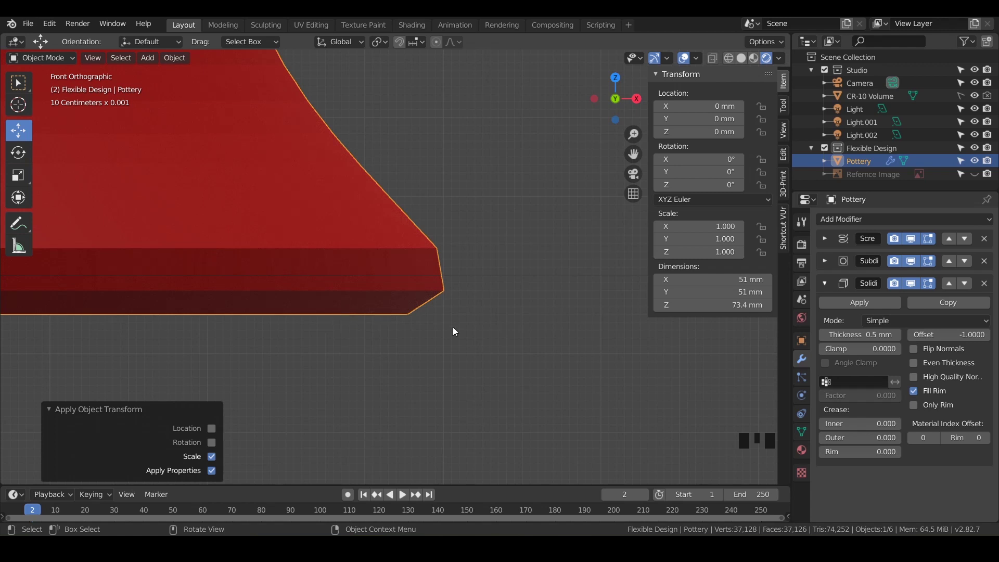
pyautogui.scroll(-1, 453, 327)
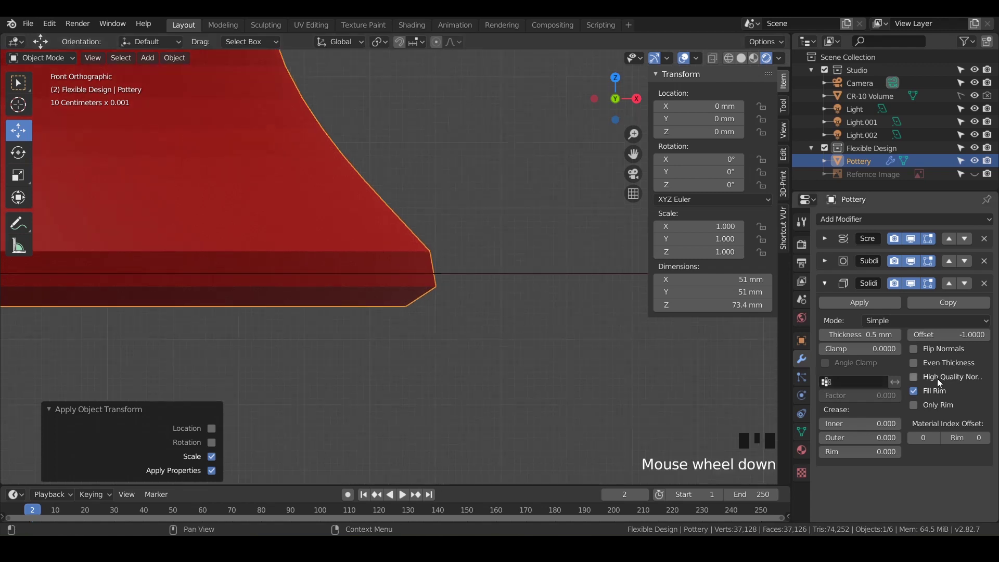
pyautogui.click(914, 363)
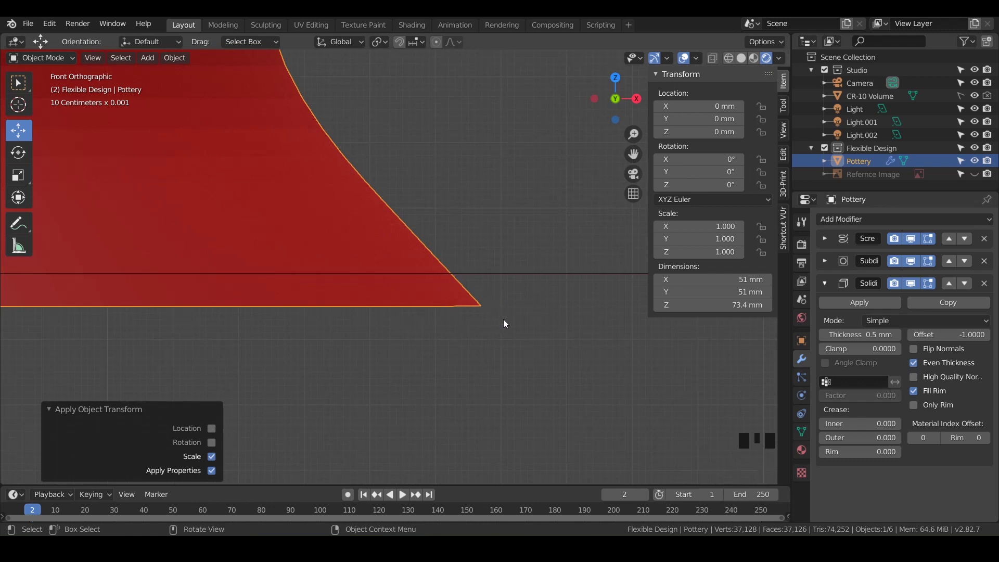
pyautogui.click(913, 362)
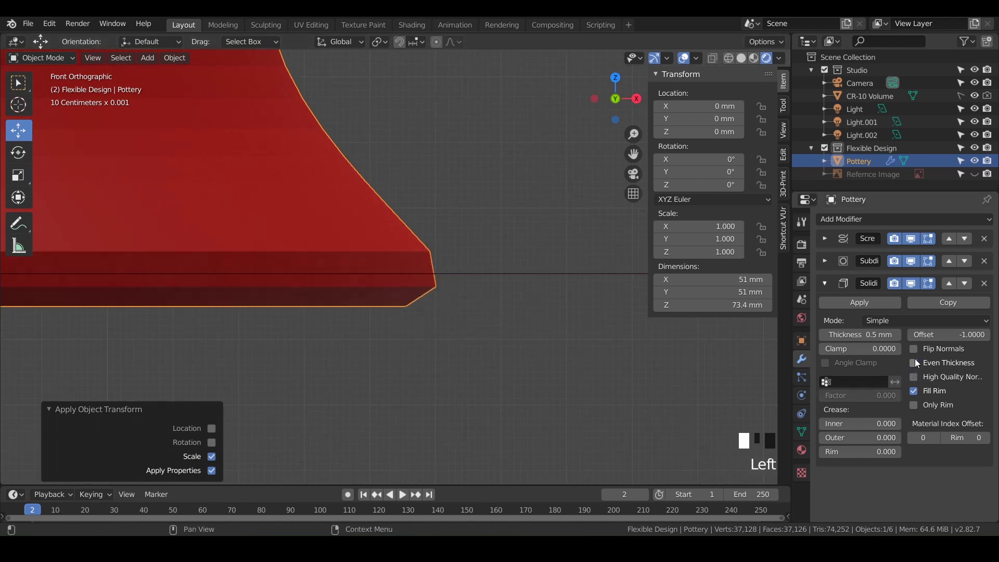
# In wireframe view, compare the 0.5 mm shell with Even Thickness off and on, leaving it on.
pyautogui.click(913, 362)
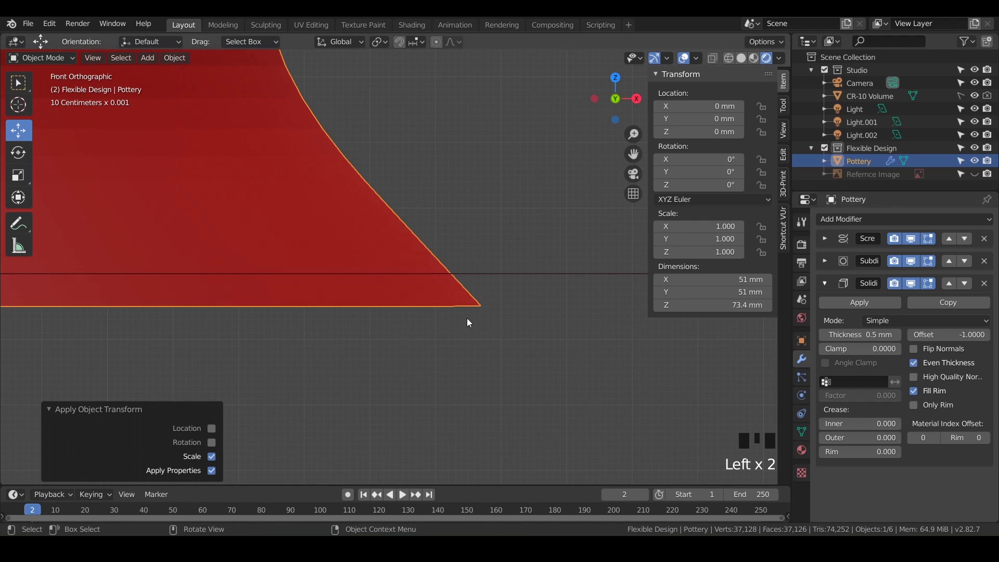
pyautogui.click(728, 58)
pyautogui.moveTo(375, 188)
pyautogui.keyDown('shift'); pyautogui.mouseDown(button='middle')
pyautogui.moveTo(462, 235)
pyautogui.moveTo(599, 350)
pyautogui.mouseUp(button='middle'); pyautogui.keyUp('shift')
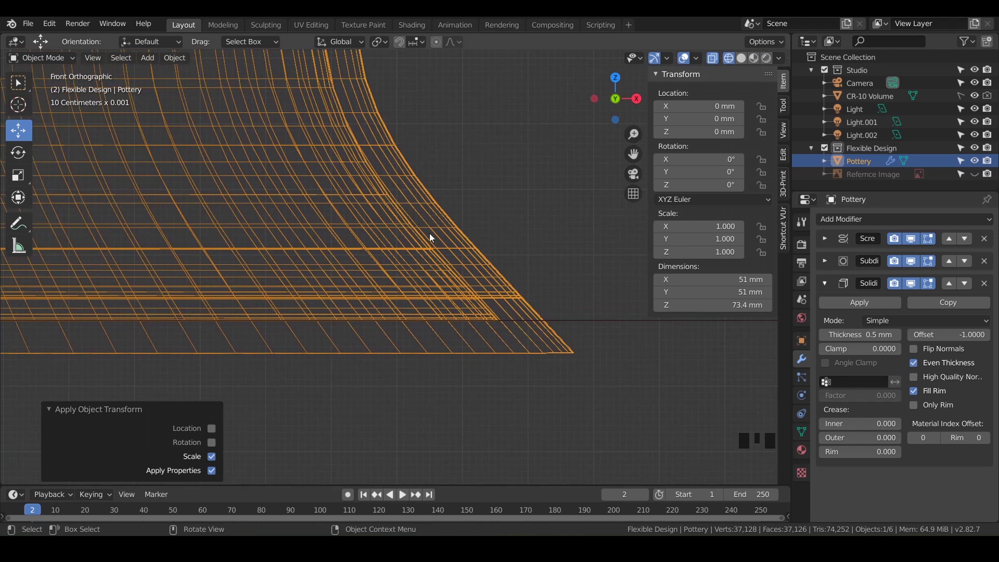
pyautogui.click(914, 363)
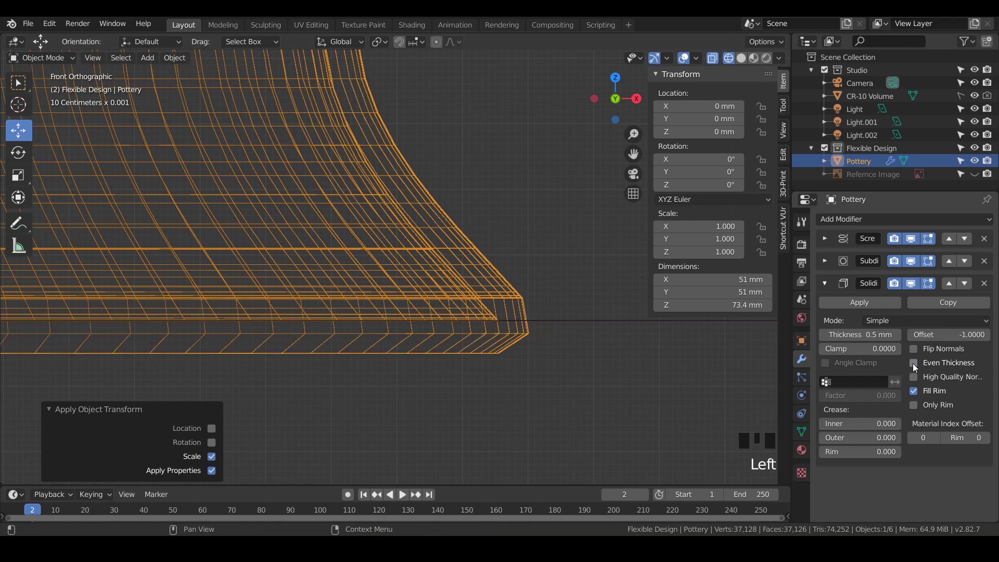
pyautogui.click(914, 363)
# Deselect the vase, pan along its base, and collapse the Solidify modifier panel.
pyautogui.click(425, 389)
pyautogui.rightClick(426, 389)
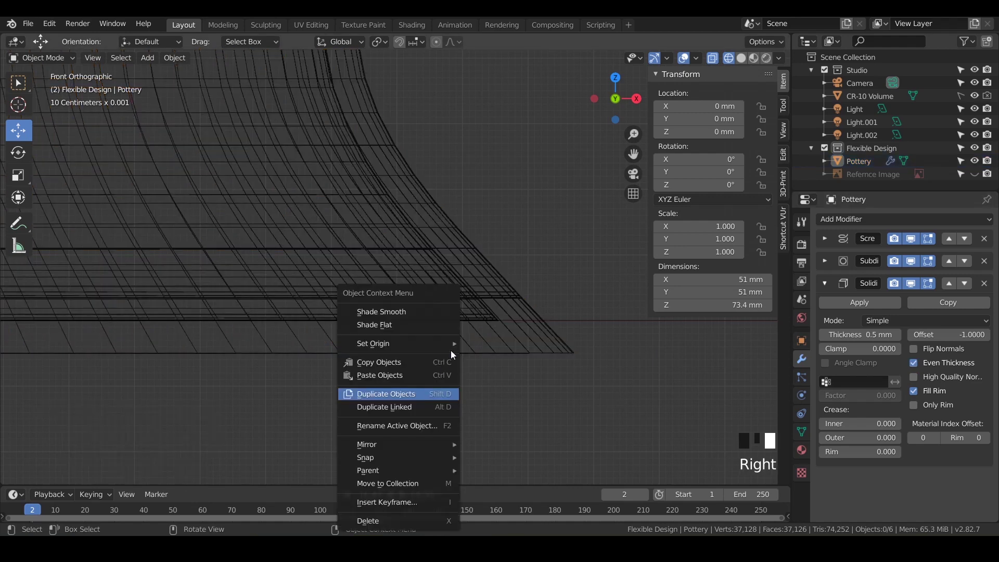
pyautogui.scroll(-4, 500, 326)
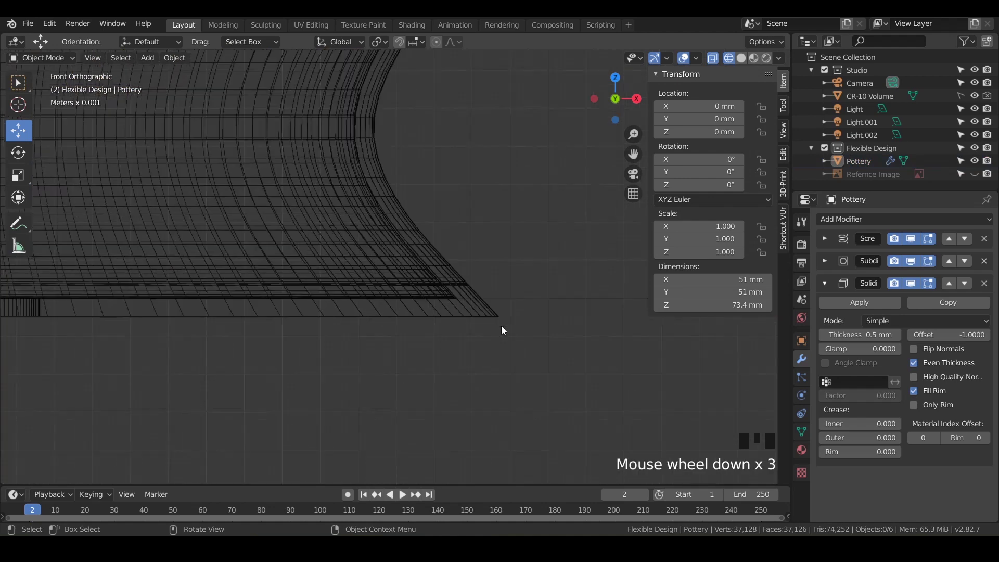
pyautogui.keyDown('shift'); pyautogui.moveTo(344, 254); pyautogui.dragTo(476, 351, button='middle'); pyautogui.keyUp('shift')
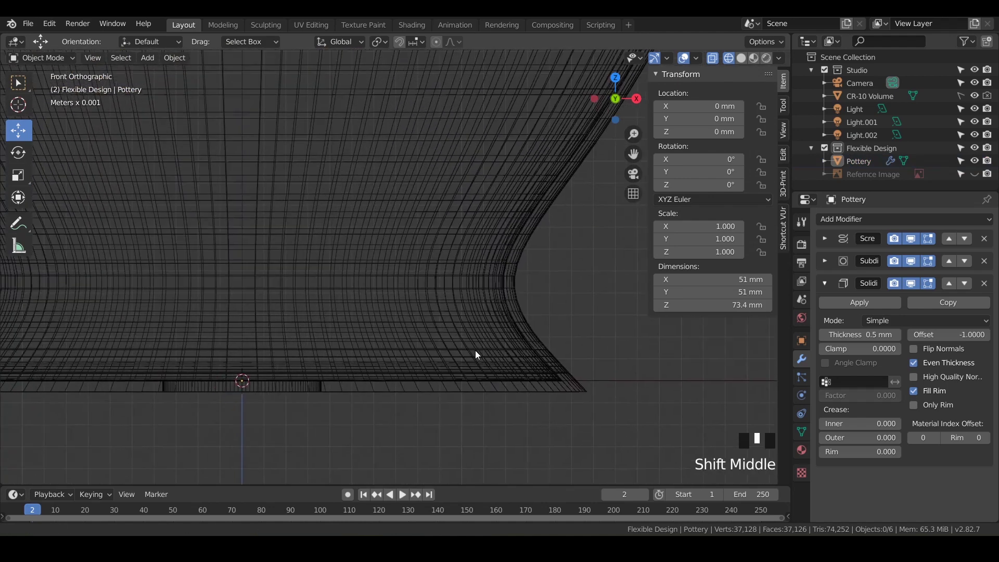
pyautogui.click(824, 283)
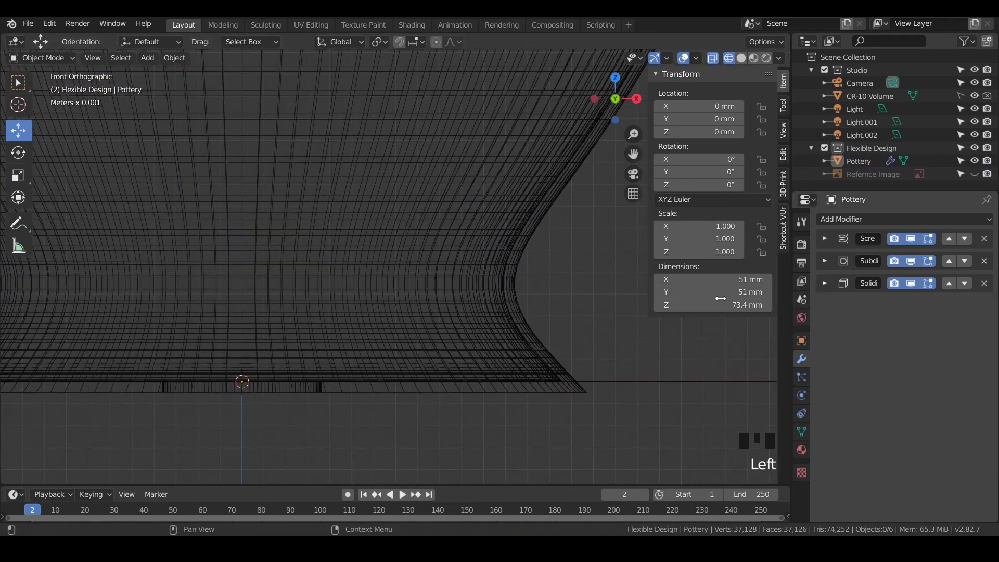
# Return to rendered shading, select the vase, and run 3D-Print Check All, finding 18 non-manifold and 2 zero edges.
pyautogui.click(766, 58)
pyautogui.scroll(-7, 440, 287)
pyautogui.keyDown('shift'); pyautogui.moveTo(440, 287); pyautogui.dragTo(460, 479, button='middle'); pyautogui.keyUp('shift')
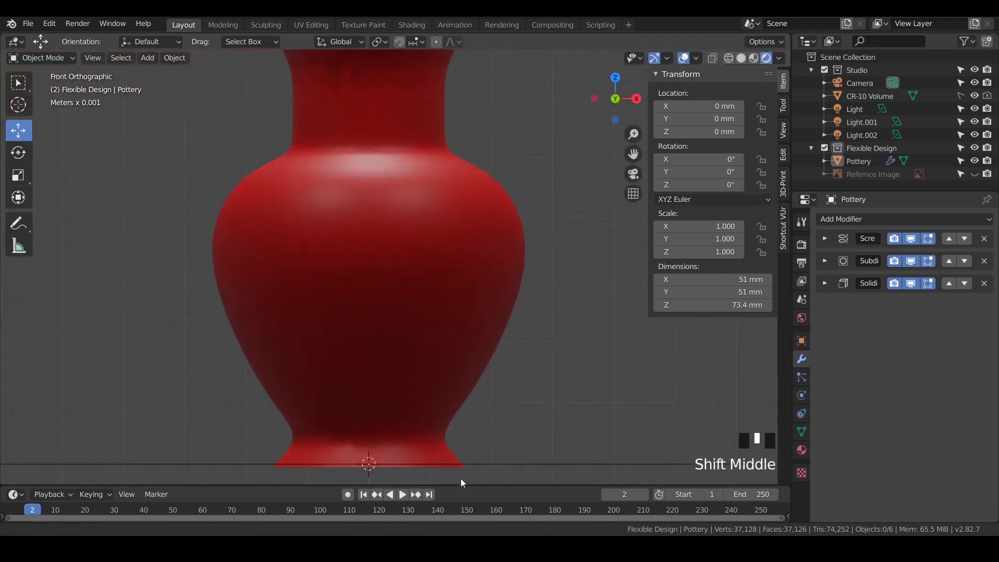
pyautogui.moveTo(446, 283); pyautogui.dragTo(489, 291, button='middle')
pyautogui.click(450, 251)
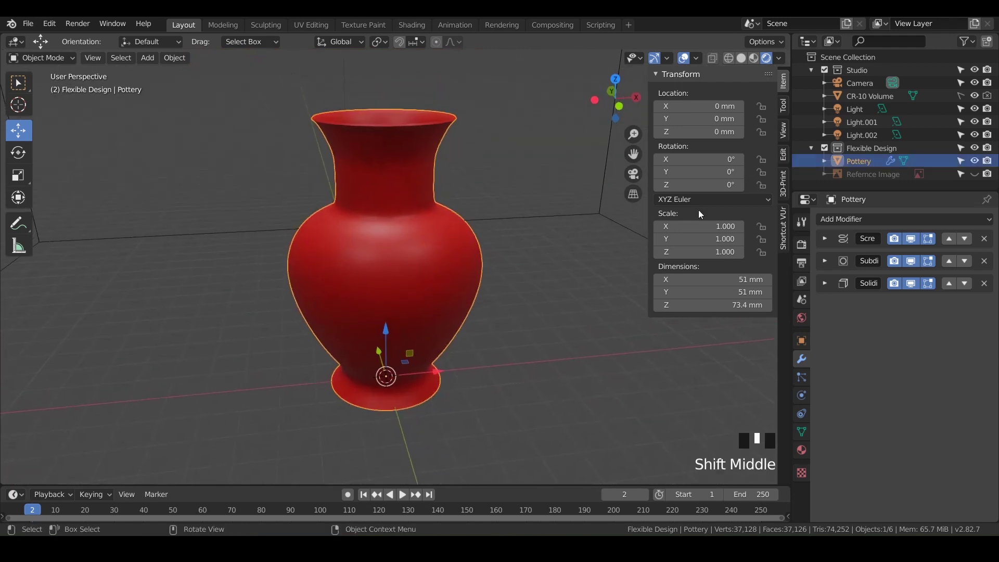
pyautogui.click(783, 182)
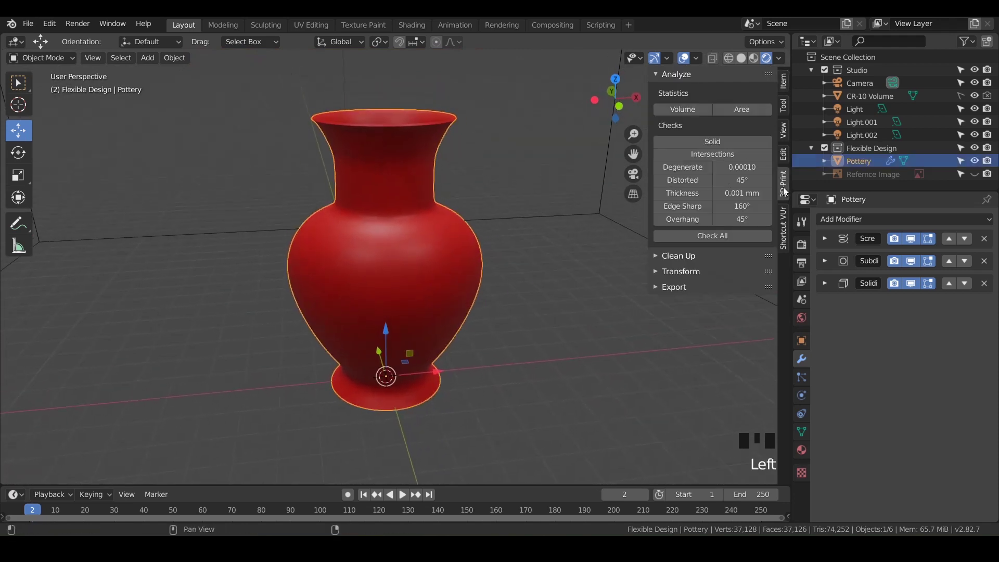
pyautogui.click(707, 236)
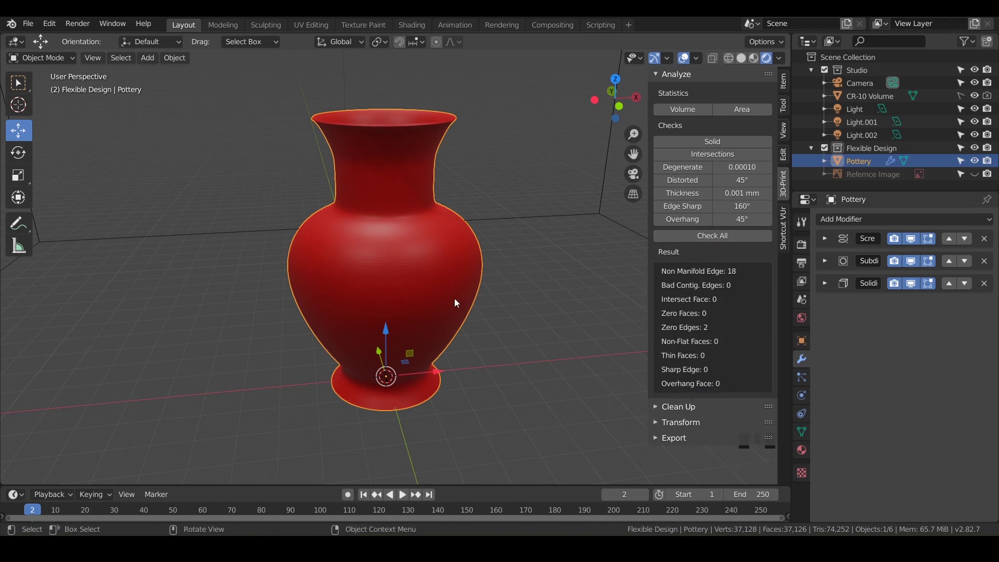
# Enter Edit Mode and select the 18 non-manifold edges from the 3D-Print results.
pyautogui.press('Tab')
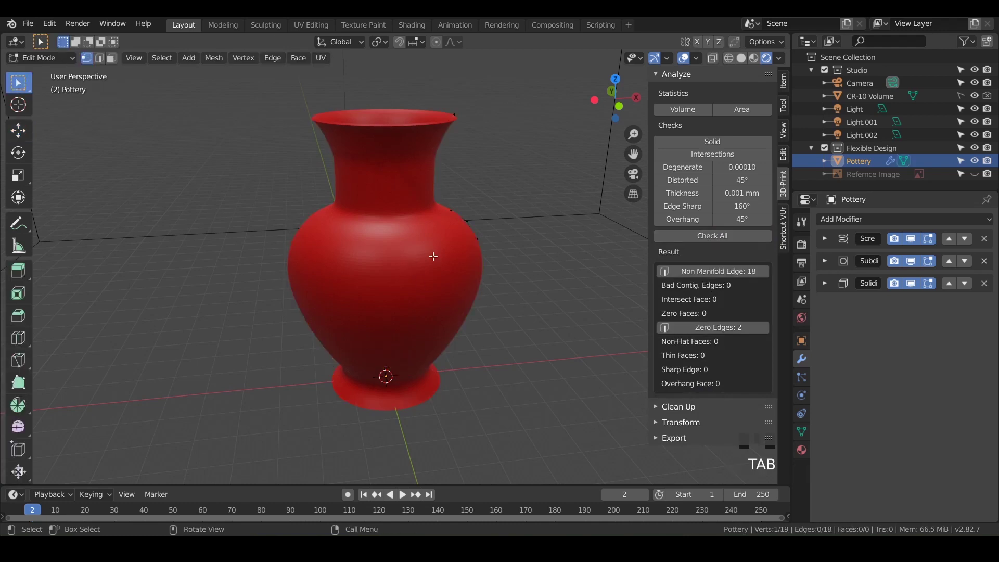
pyautogui.click(733, 271)
pyautogui.moveTo(427, 255); pyautogui.dragTo(401, 224, button='middle')
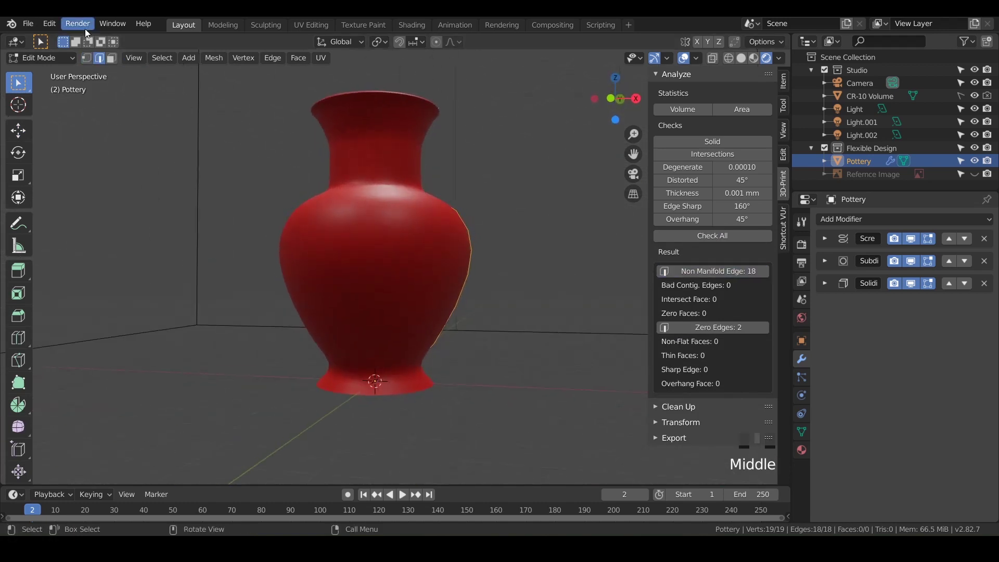
# Switch to vertex select and highlight the 2 zero-length edges from the 3D-Print results.
pyautogui.click(86, 58)
pyautogui.moveTo(368, 329); pyautogui.dragTo(397, 327, button='middle')
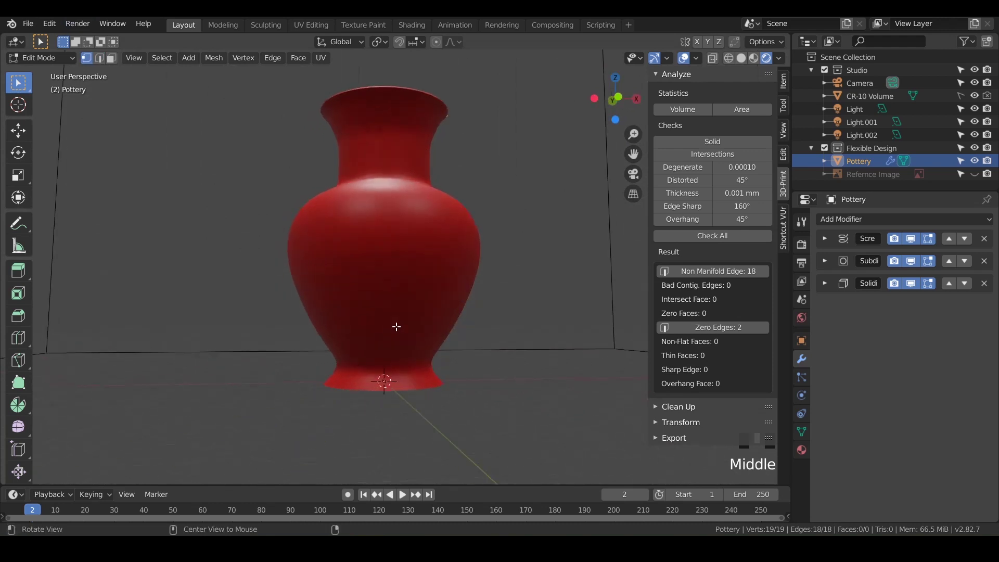
pyautogui.click(717, 328)
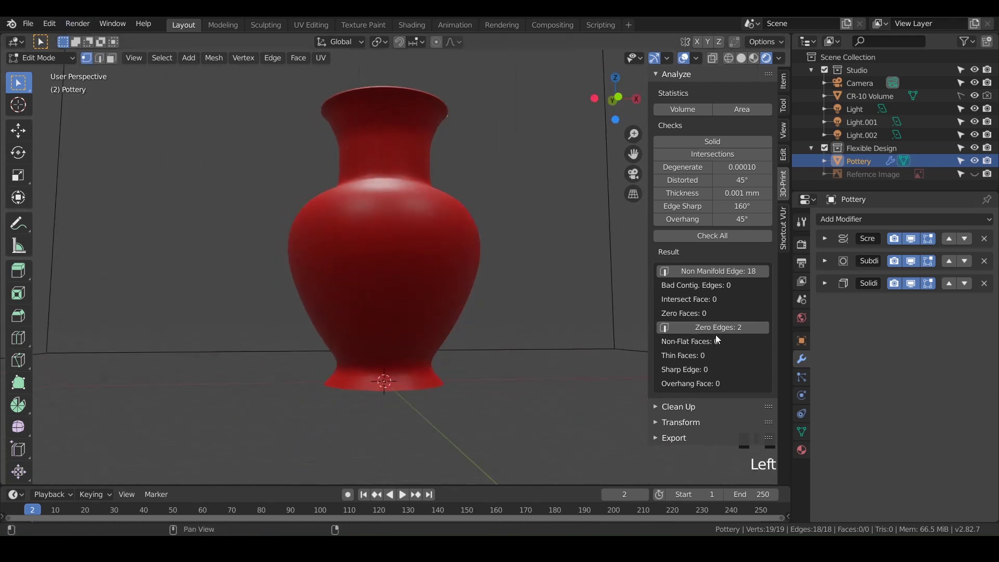
pyautogui.click(725, 328)
pyautogui.moveTo(541, 260); pyautogui.dragTo(517, 381, button='middle')
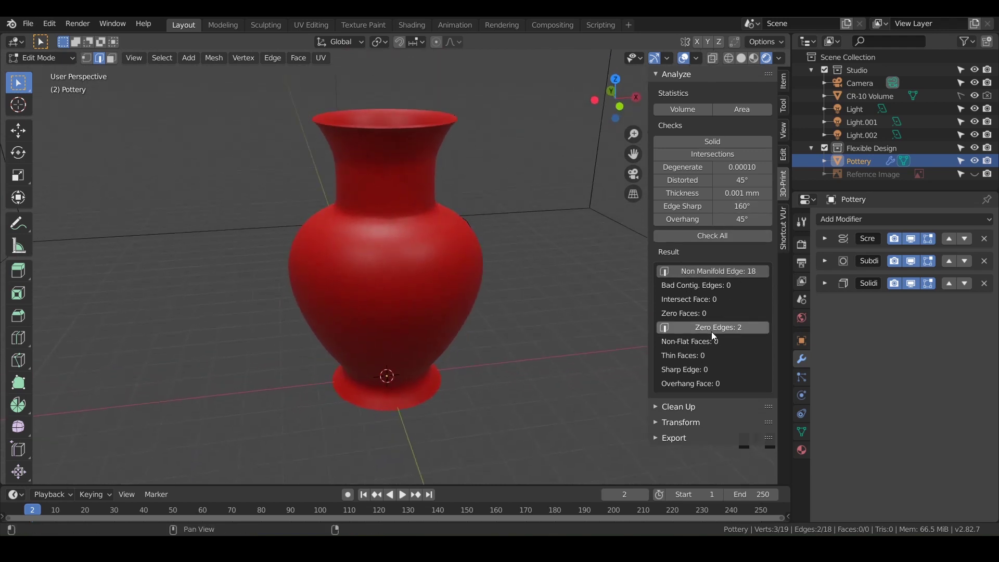
# Set the 3D-Print export path to the STLs folder inside 04_POTTERY.
pyautogui.click(656, 437)
pyautogui.scroll(-2, 697, 431)
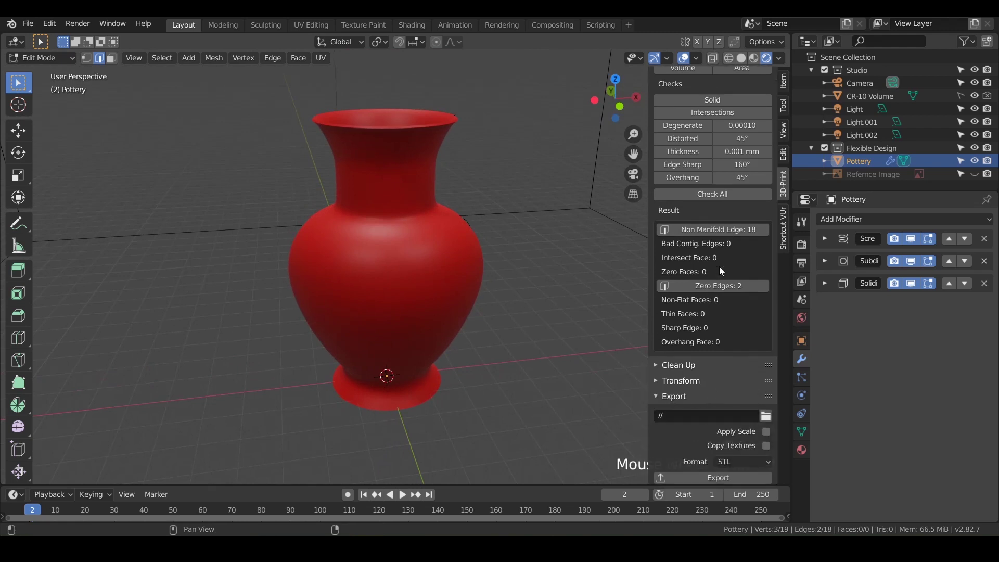
pyautogui.click(765, 416)
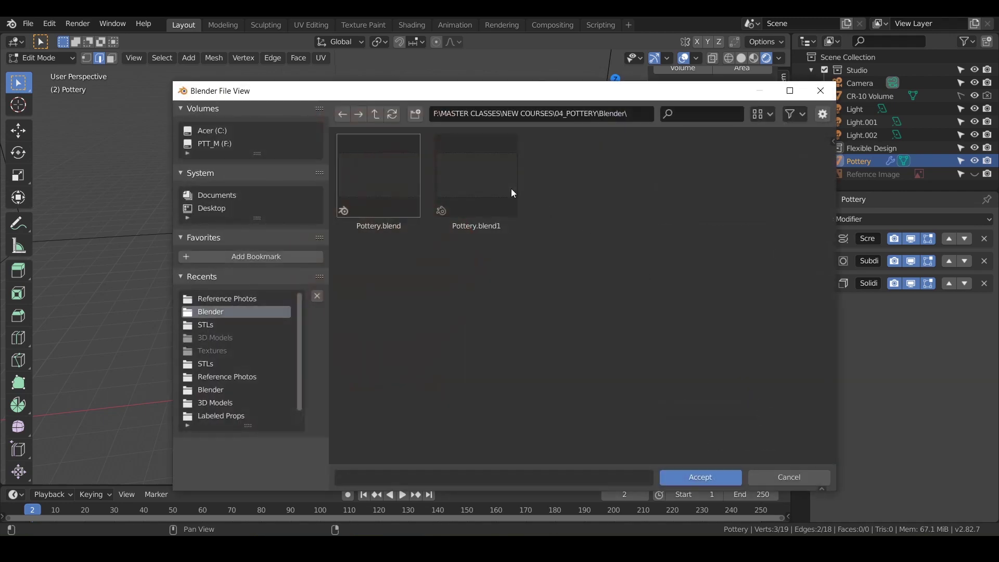
pyautogui.click(375, 114)
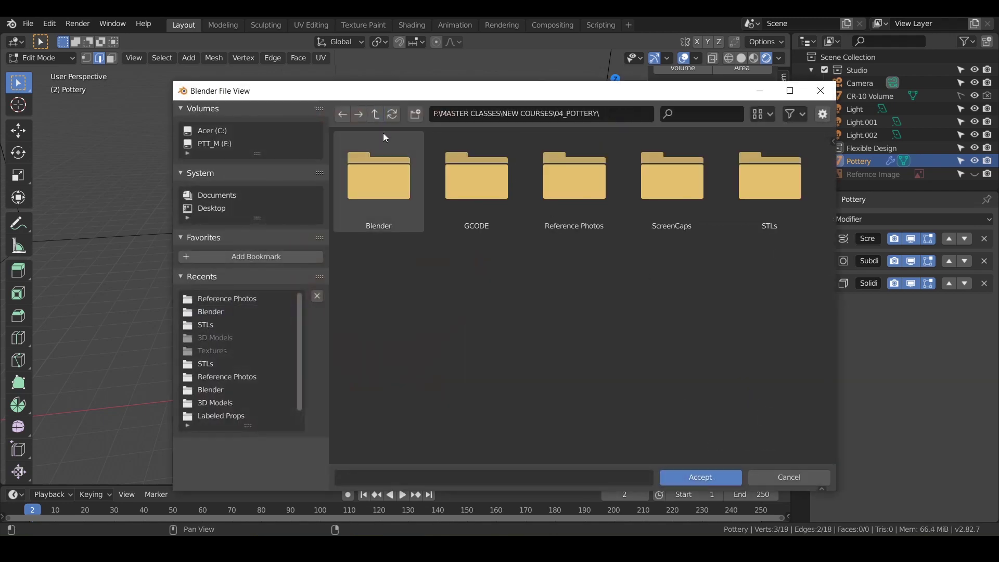
pyautogui.doubleClick(772, 182)
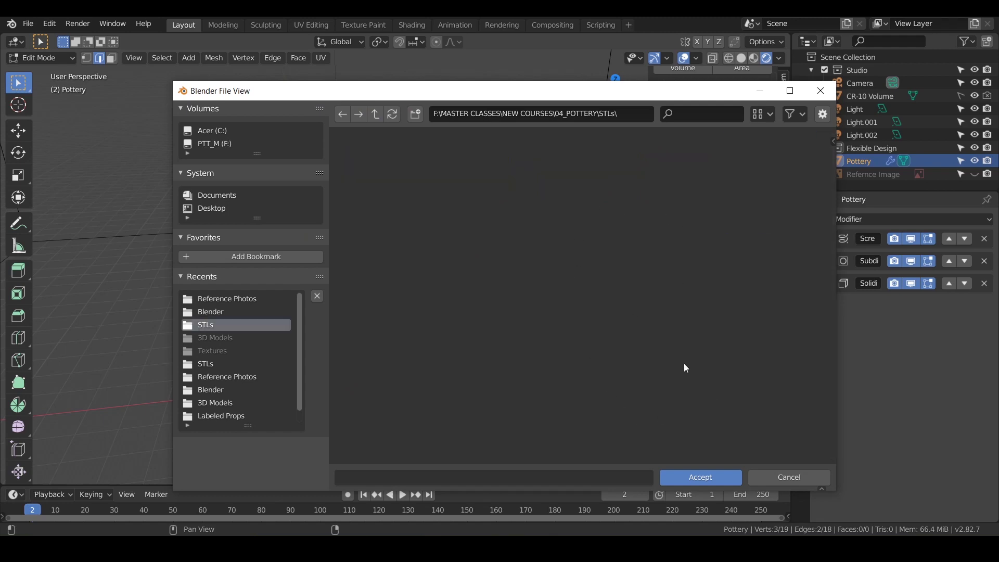
pyautogui.click(692, 478)
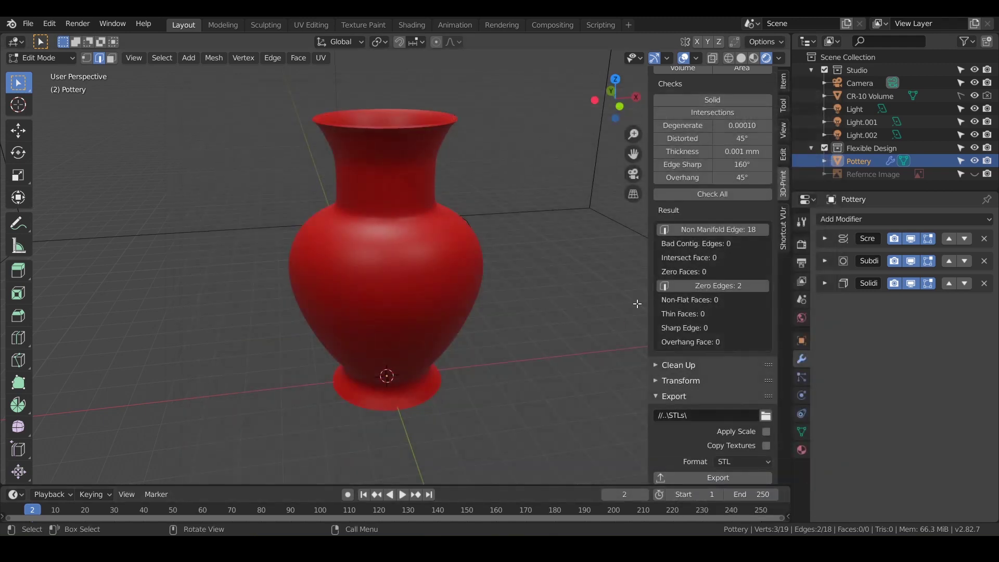
# Export the vase as Pottery-Pottery.stl, save Pottery.blend, and switch to the exported file's folder.
pyautogui.click(694, 478)
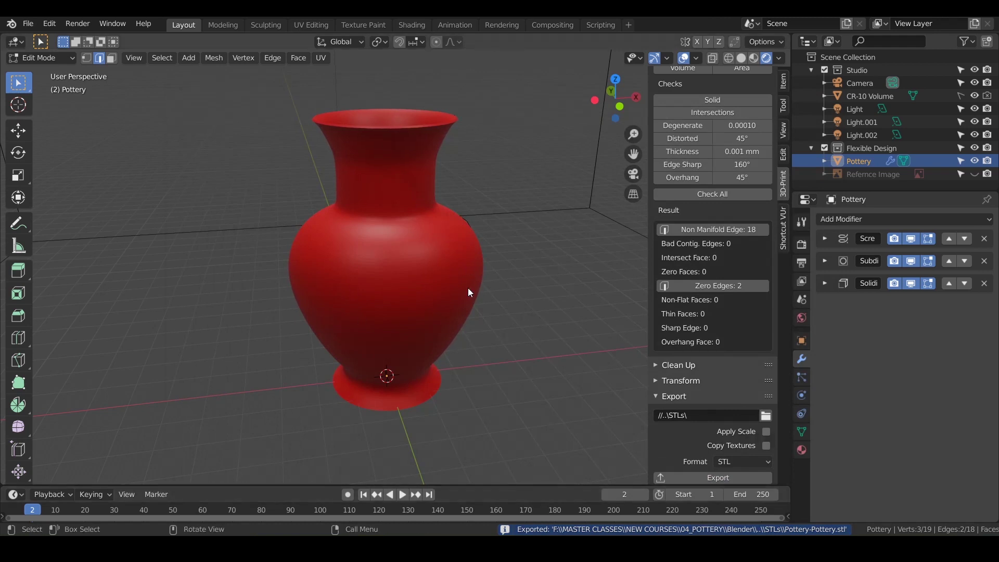
pyautogui.hotkey('ctrl', 's')
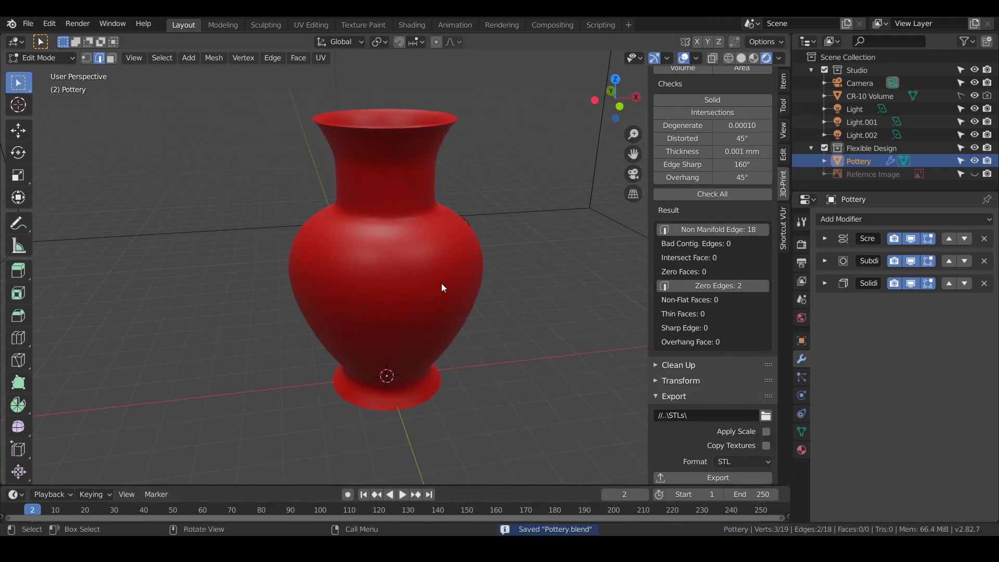
pyautogui.hotkey('alt', 'Tab')
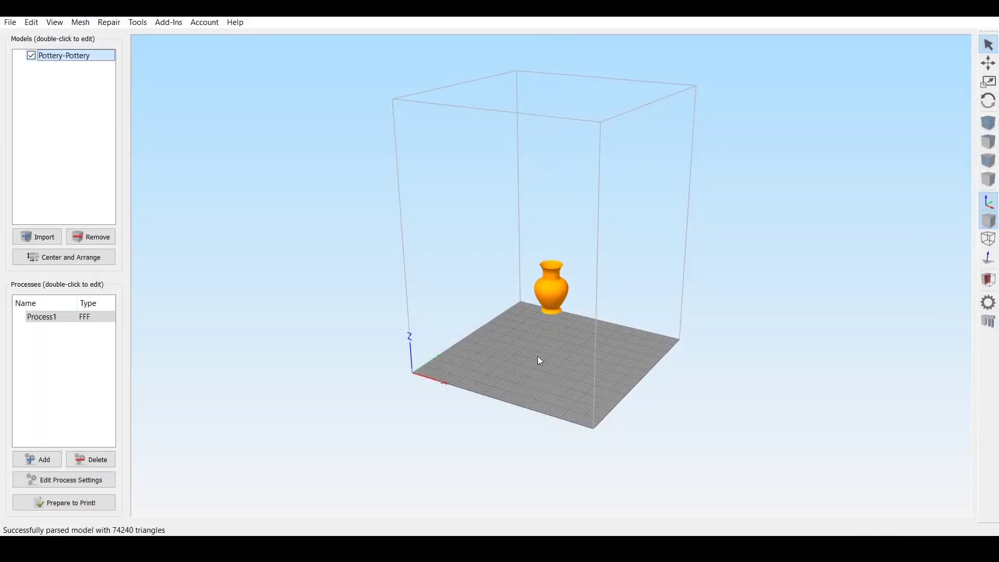
# Zoom and orbit the Simplify3D view to inspect the Pottery-Pottery vase from below the build plate.
pyautogui.scroll(5, 568, 341)
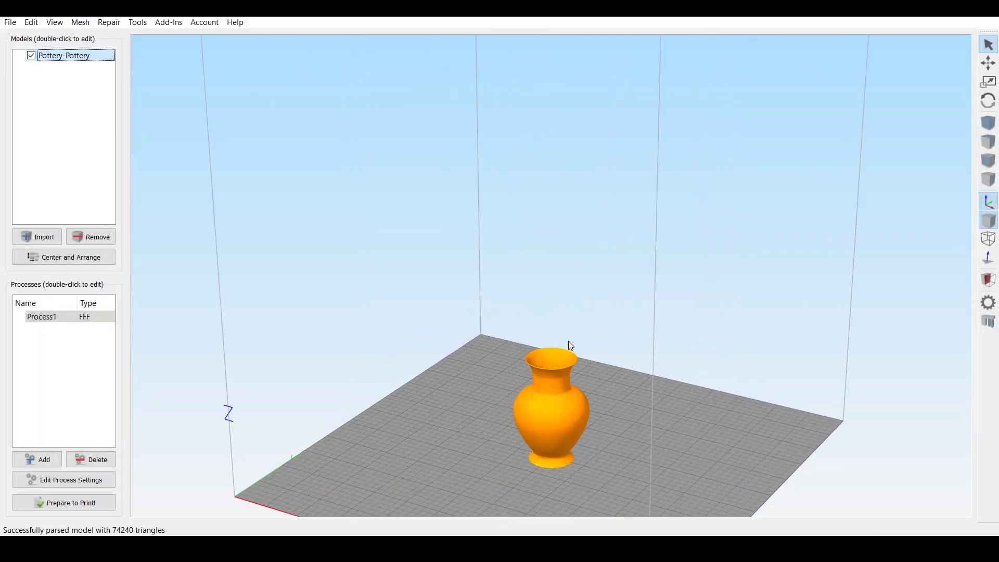
pyautogui.moveTo(535, 271); pyautogui.dragTo(561, 402)
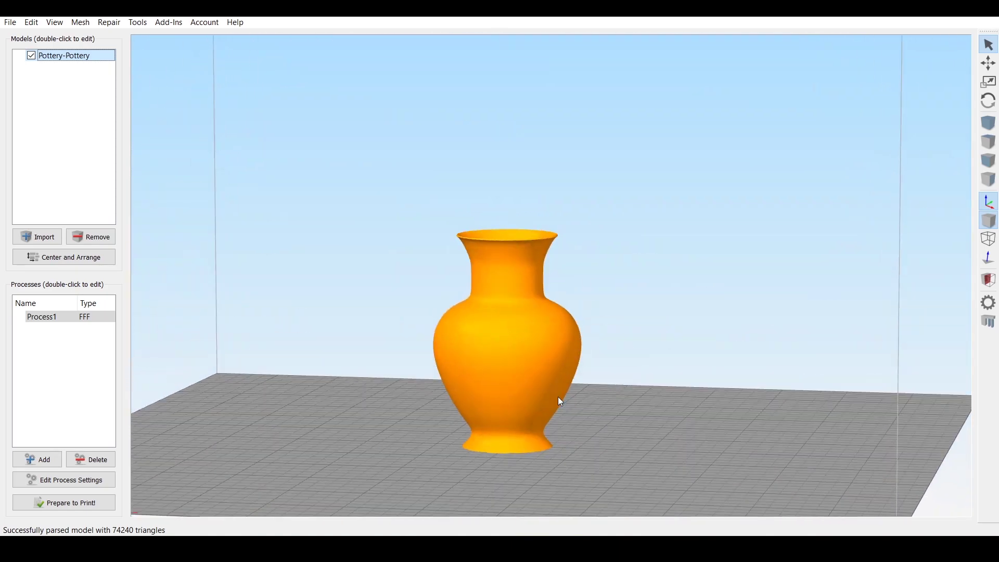
pyautogui.scroll(-5, 558, 398)
pyautogui.scroll(5, 558, 398)
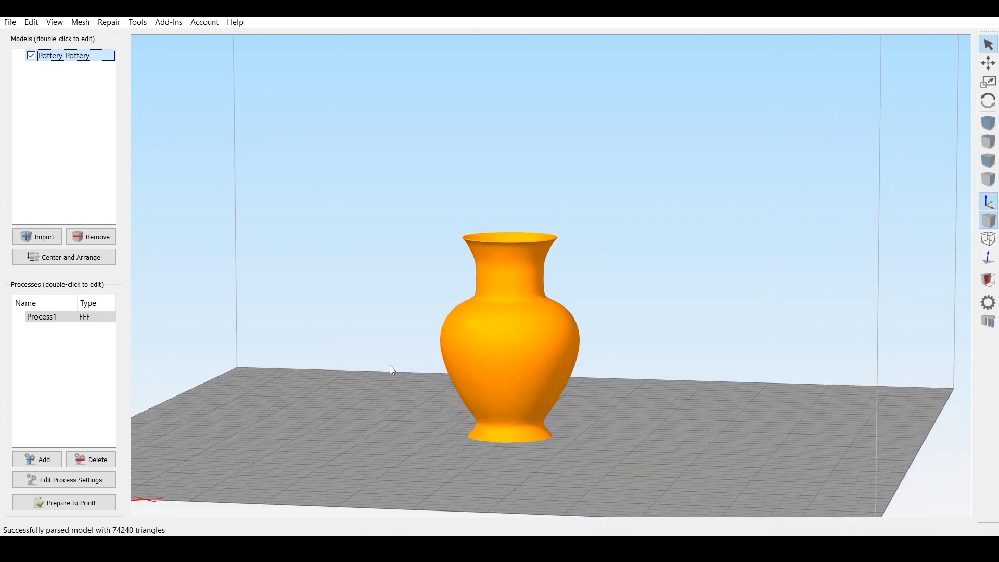
pyautogui.scroll(-4, 495, 419)
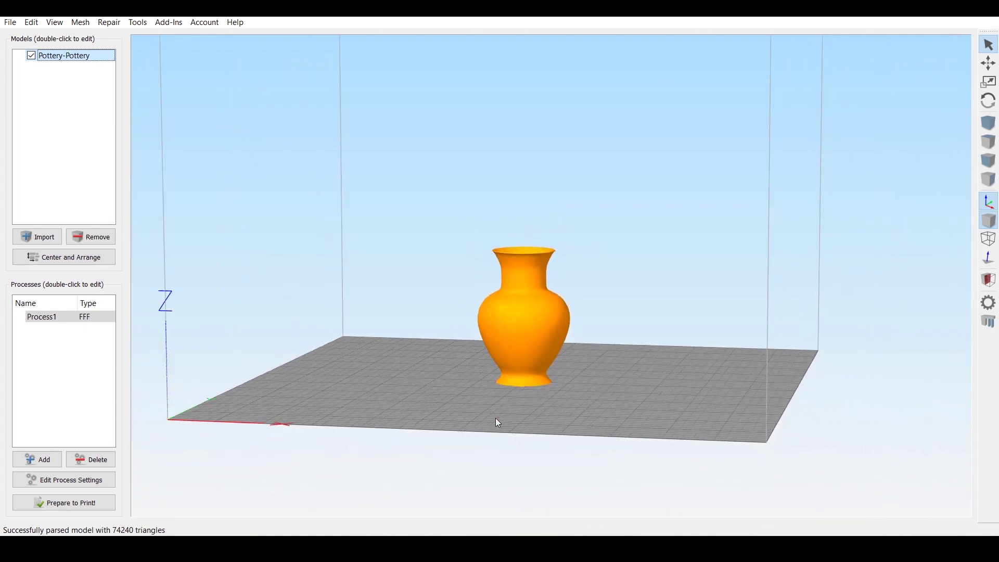
pyautogui.scroll(5, 495, 419)
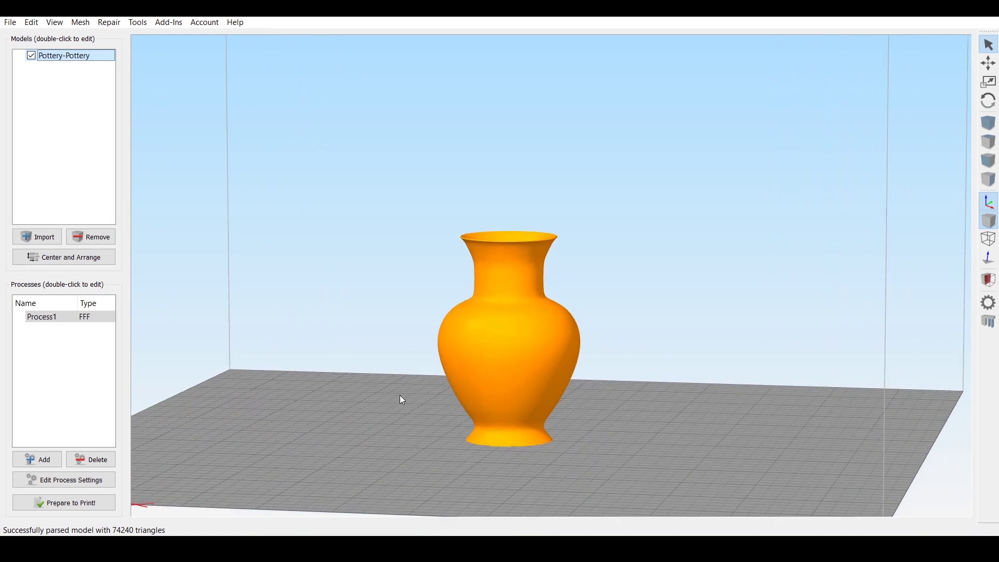